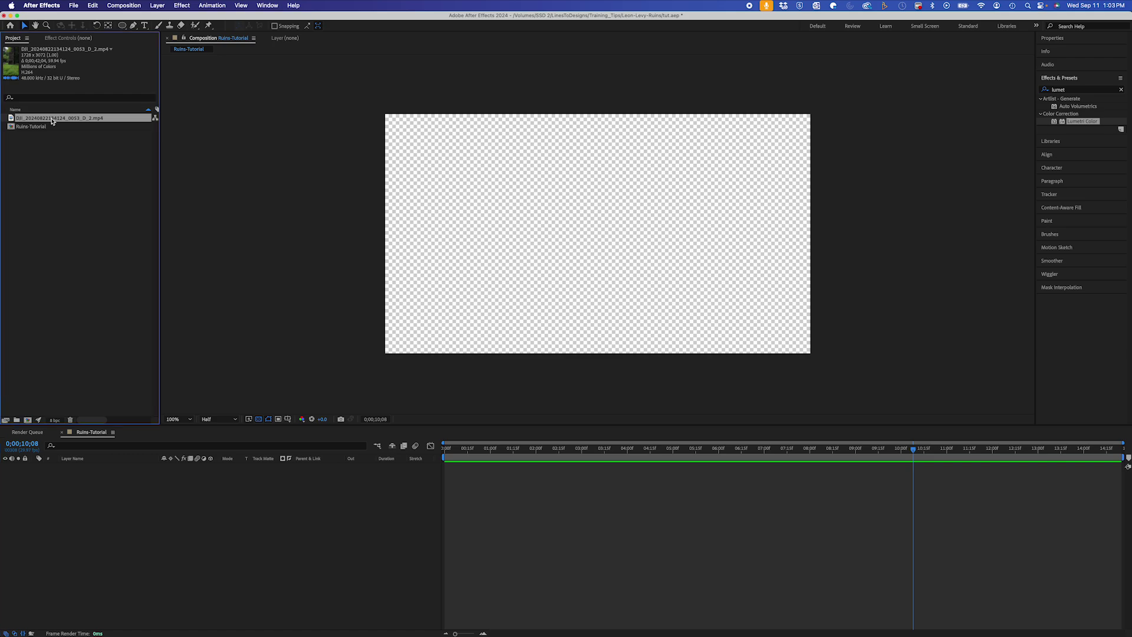
Step: Add the DJI hiking clip to Ruins-Tutorial and fit it to the composition height
{"action": "left_click_drag", "start_coordinate": [142, 501], "coordinate": [144, 515]}
{"action": "right_click", "coordinate": [147, 466]}
{"action": "mouse_move", "coordinate": [165, 405]}
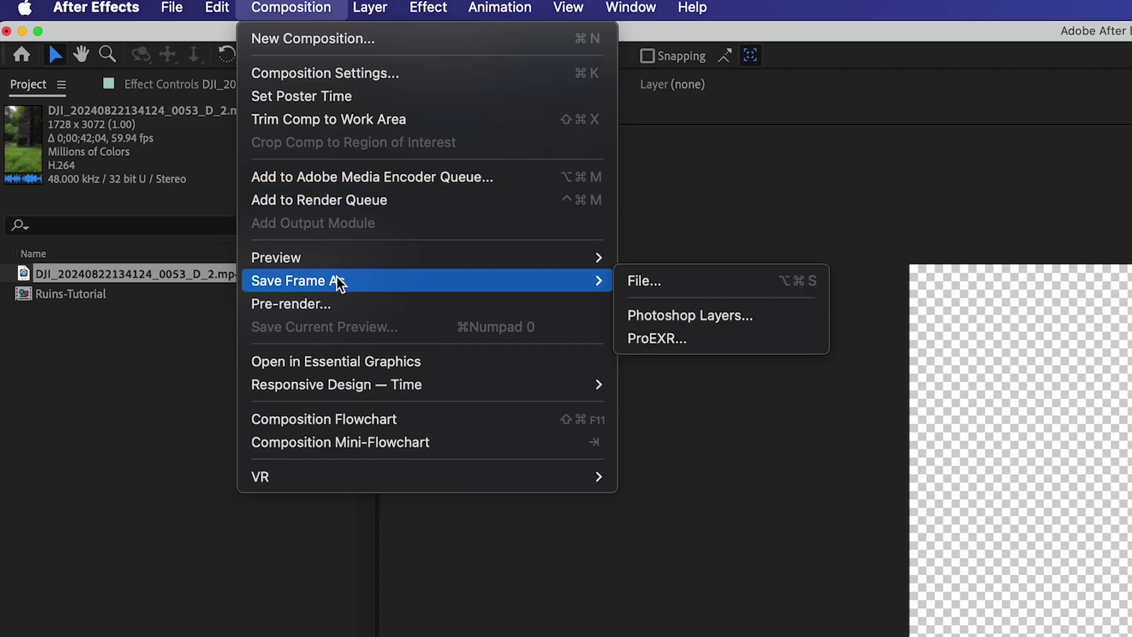
Step: Save the frame as Photoshop layers, then scale the video layer to about 136% and shift it right
{"action": "left_click", "coordinate": [702, 312]}
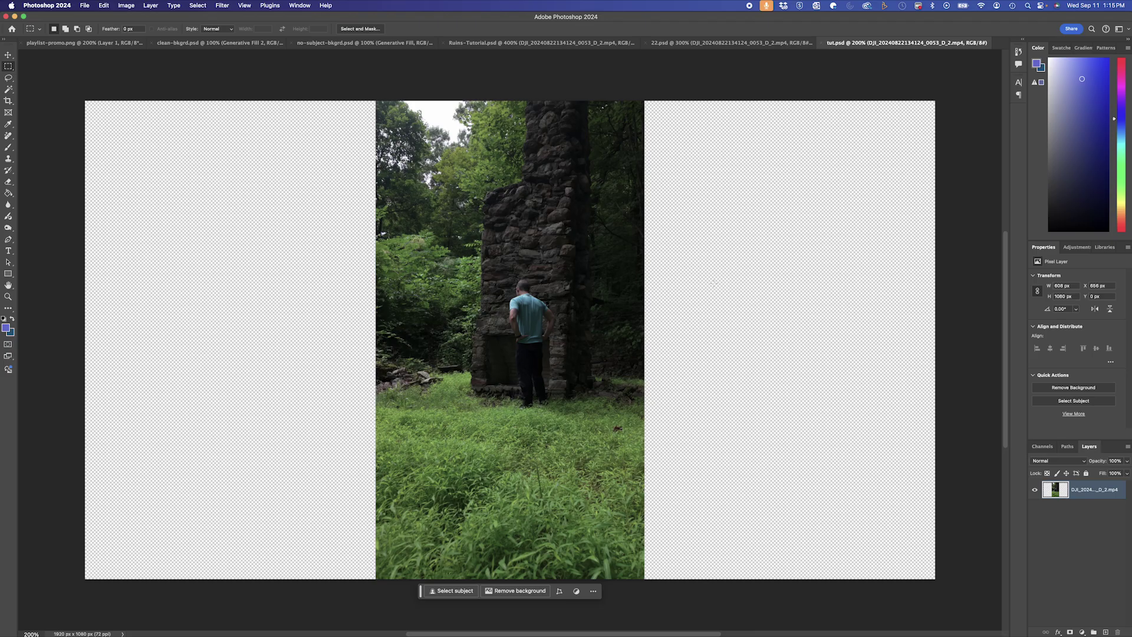
{"action": "left_click_drag", "start_coordinate": [156, 28], "coordinate": [171, 30]}
{"action": "left_click_drag", "start_coordinate": [533, 234], "coordinate": [644, 217]}
{"action": "key", "text": "Return"}
{"action": "key", "text": "m"}
Step: Marquee the chimney plus the lower-left area and expand the selection
{"action": "left_click_drag", "start_coordinate": [573, 145], "coordinate": [700, 414]}
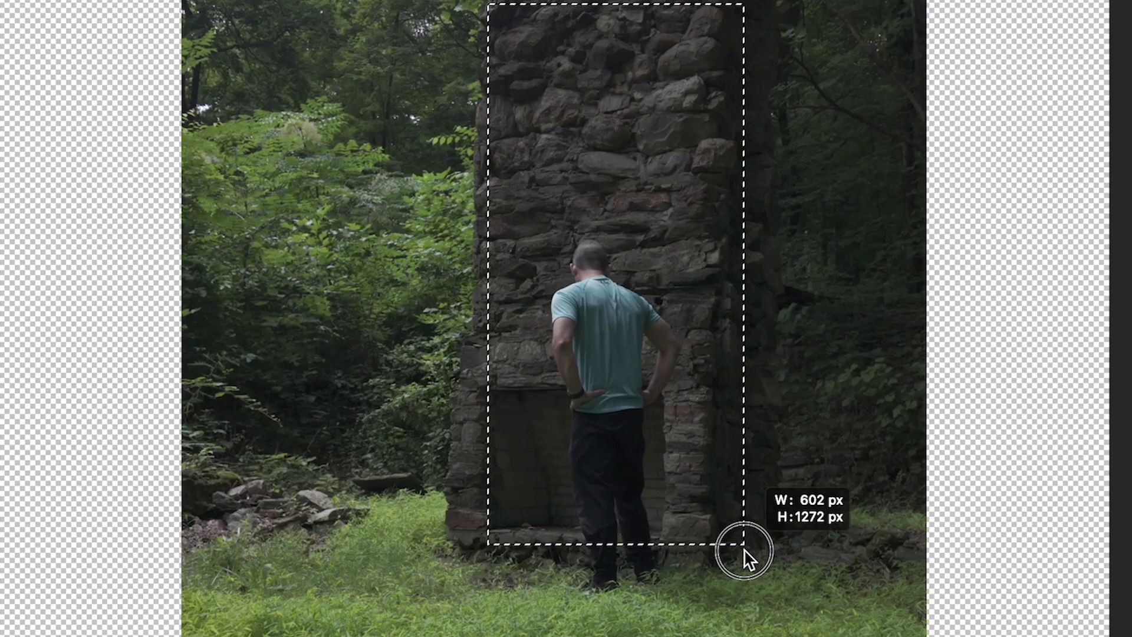
{"action": "left_click_drag", "start_coordinate": [744, 559], "coordinate": [762, 547]}
{"action": "left_click_drag", "start_coordinate": [454, 376], "coordinate": [569, 554]}
{"action": "right_click", "coordinate": [572, 439]}
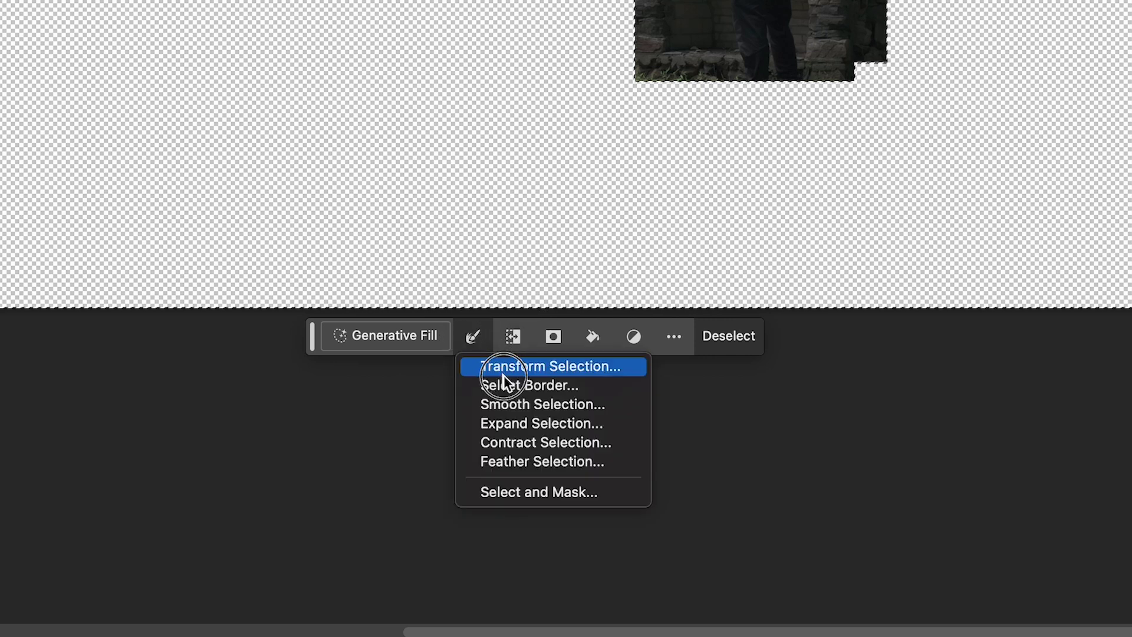
{"action": "left_click", "coordinate": [504, 421]}
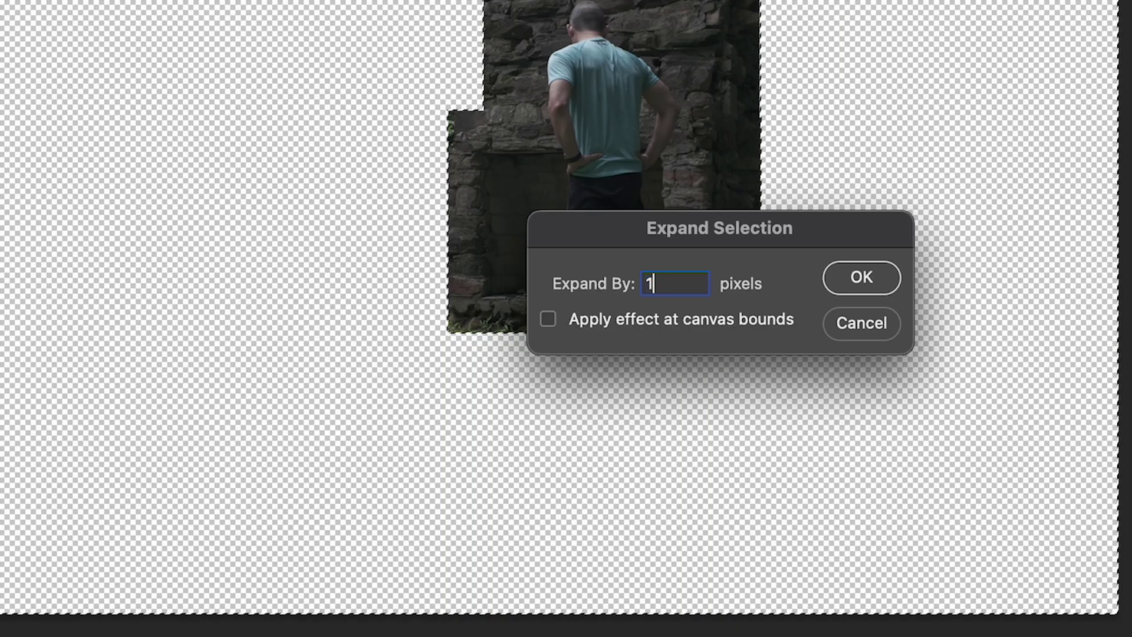
{"action": "key", "text": "Return"}
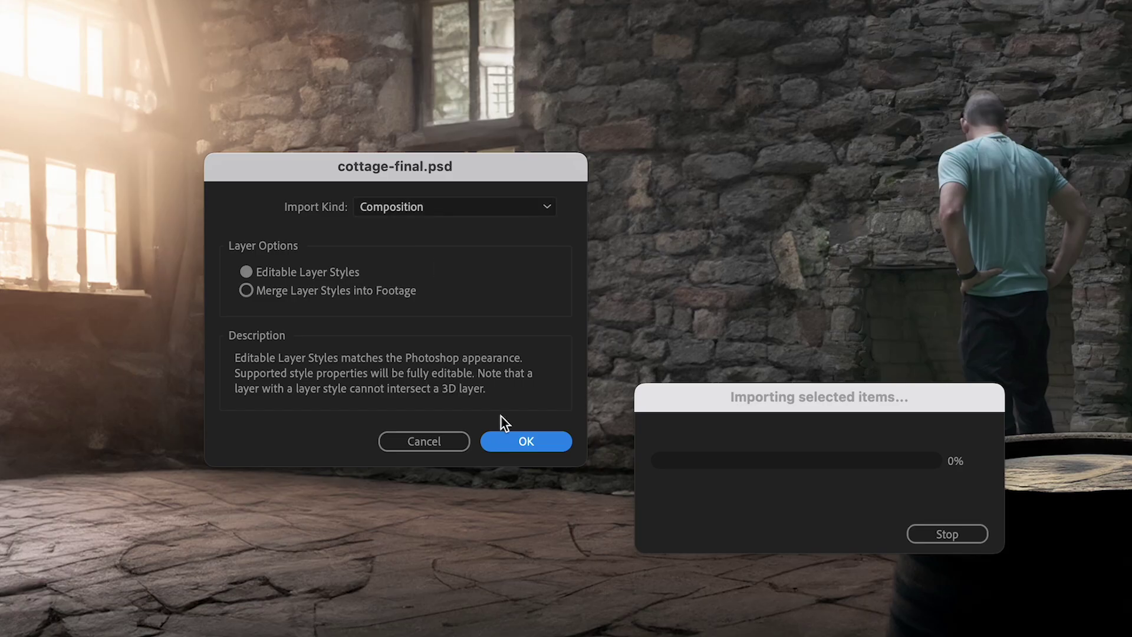
Step: Import cottage-final.psd as a composition, add the DJI clip to cottage-final 2, and hide the still-frame layer
{"action": "left_click", "coordinate": [514, 443]}
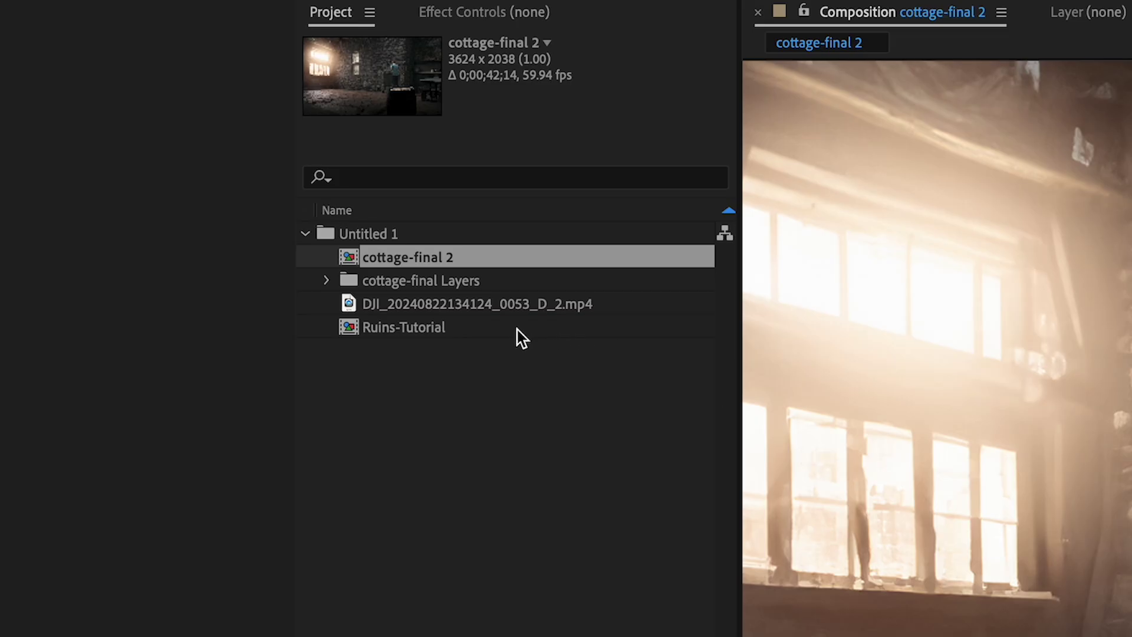
{"action": "left_click", "coordinate": [472, 310]}
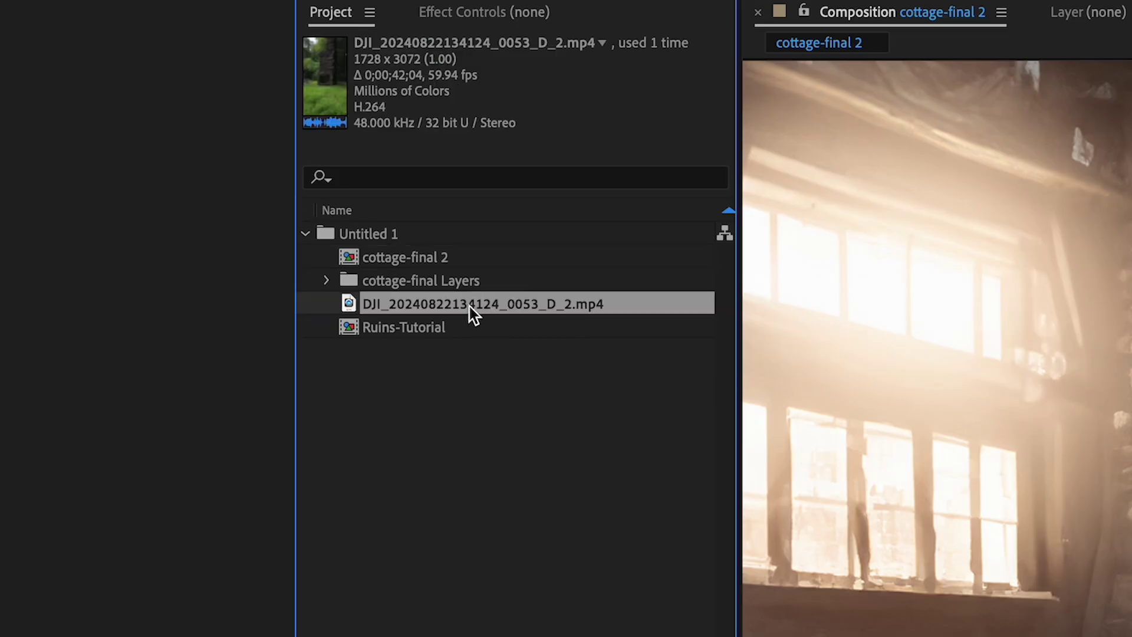
{"action": "left_click_drag", "start_coordinate": [441, 302], "coordinate": [480, 632]}
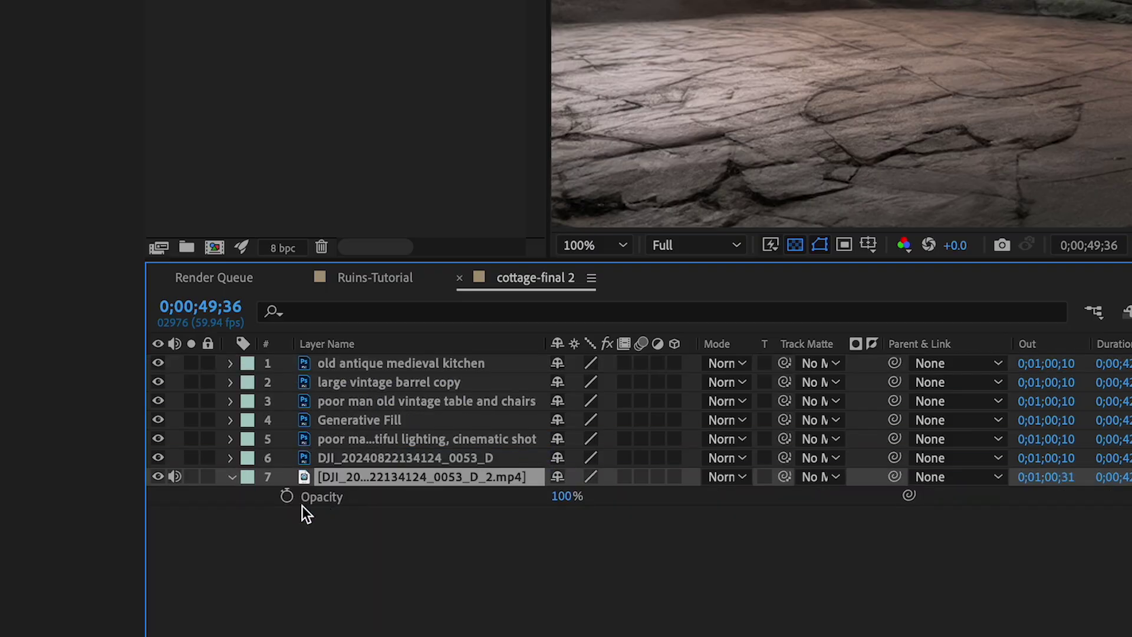
{"action": "left_click", "coordinate": [158, 458]}
{"action": "left_click", "coordinate": [381, 556]}
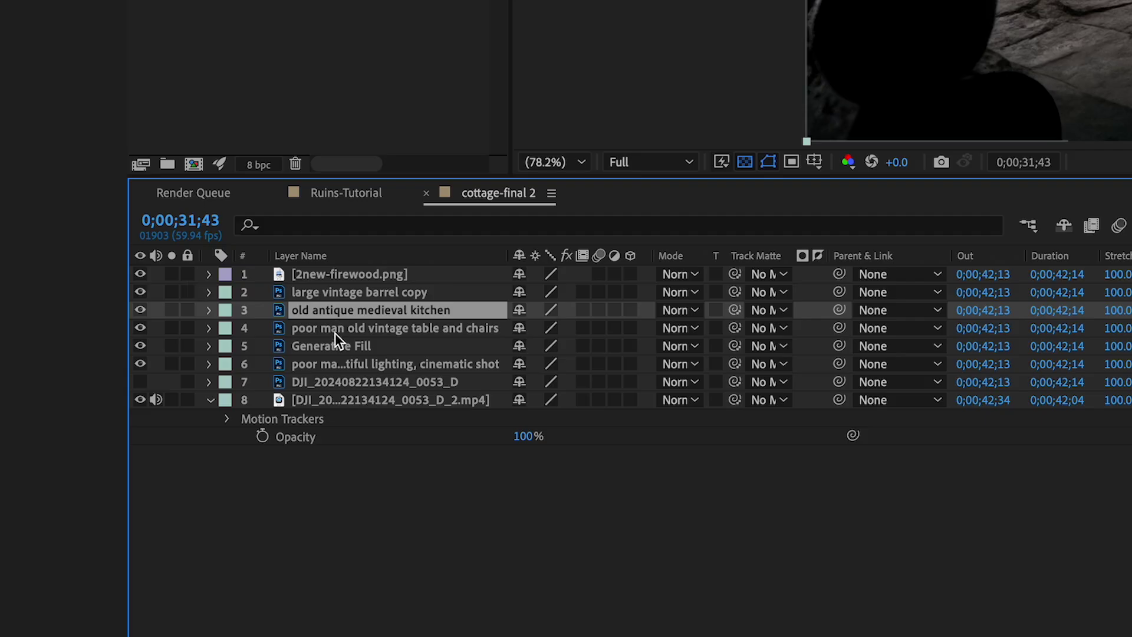
Step: Pre-compose layers 3–7 into a 'background' precomp and temporarily hide it
{"action": "left_click", "coordinate": [339, 383], "text": "shift"}
{"action": "right_click", "coordinate": [339, 383]}
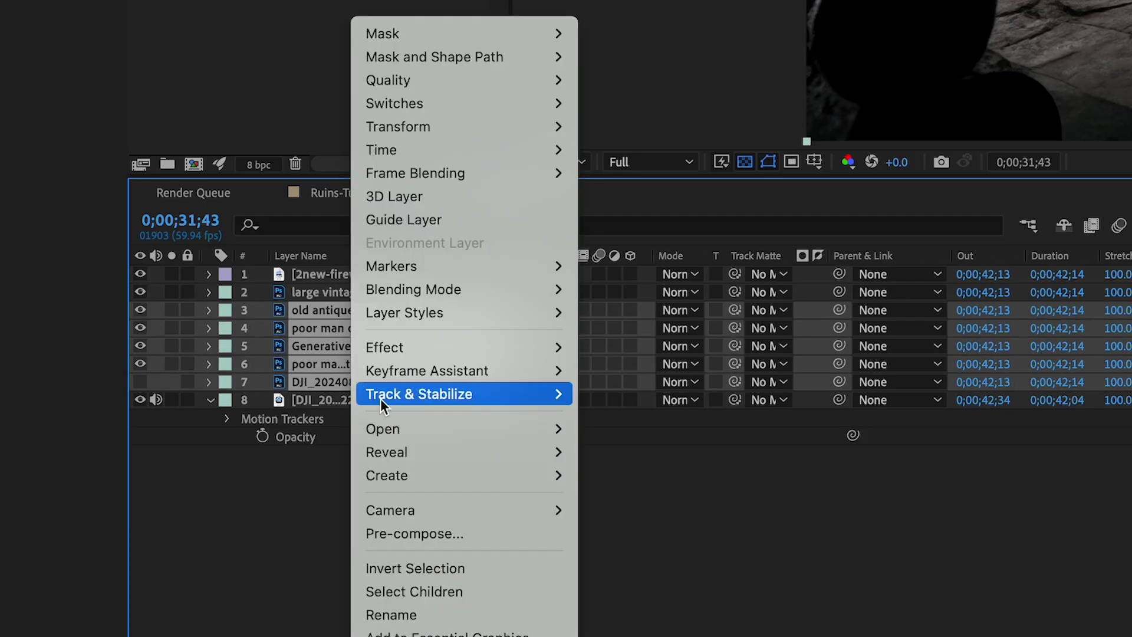
{"action": "left_click", "coordinate": [411, 534]}
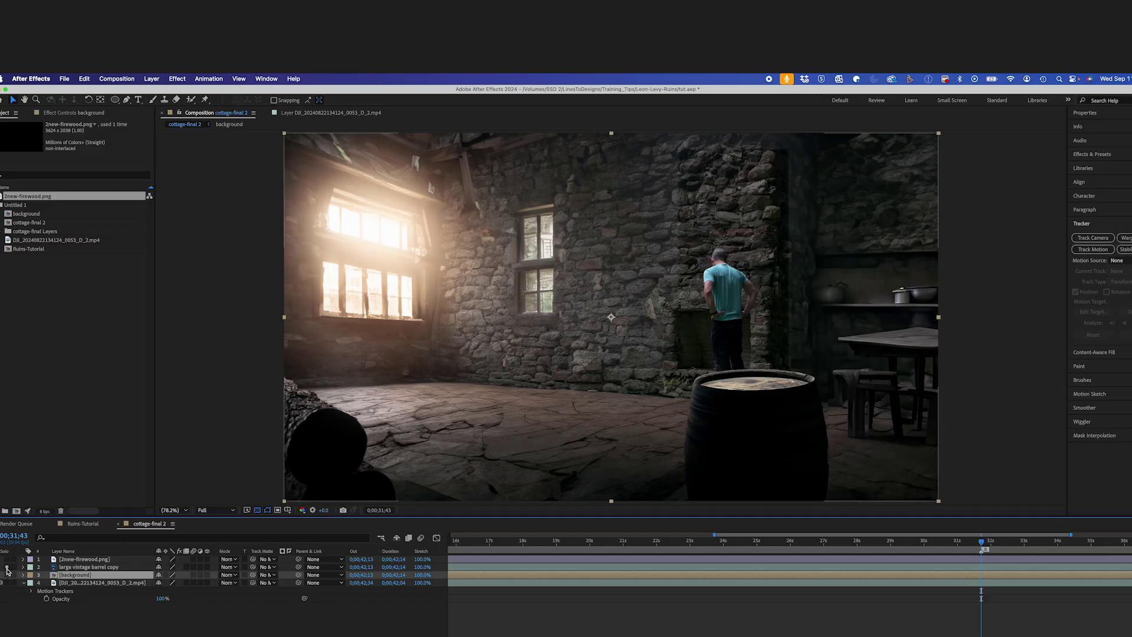
{"action": "left_click", "coordinate": [7, 572]}
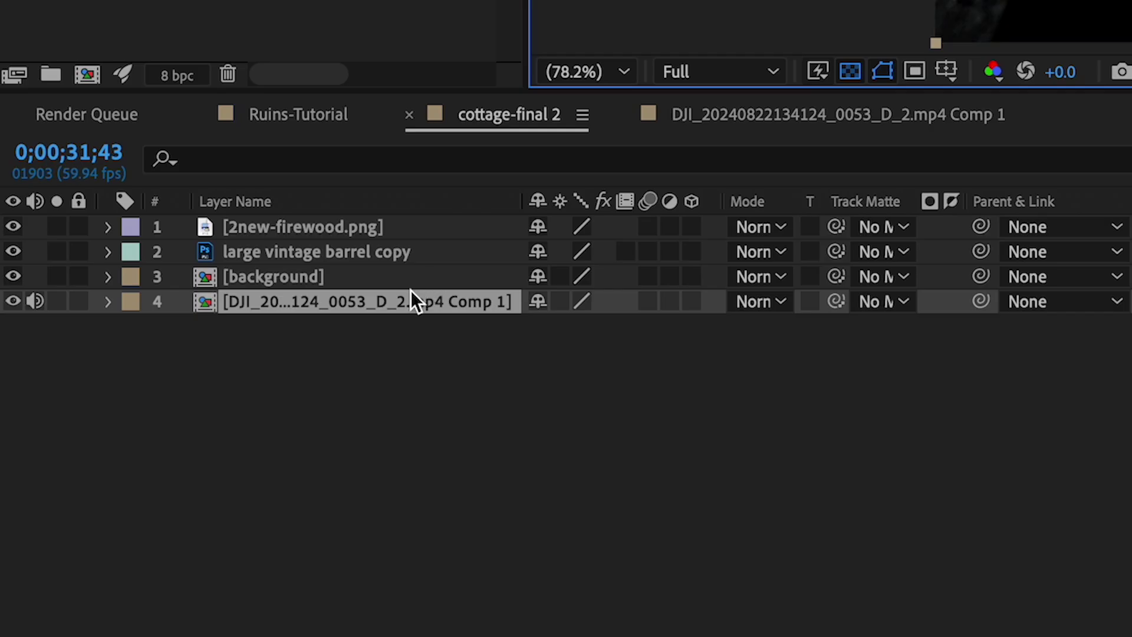
Step: Track the hiking clip's motion, apply it to background, and realign background's anchor point
{"action": "right_click", "coordinate": [120, 581]}
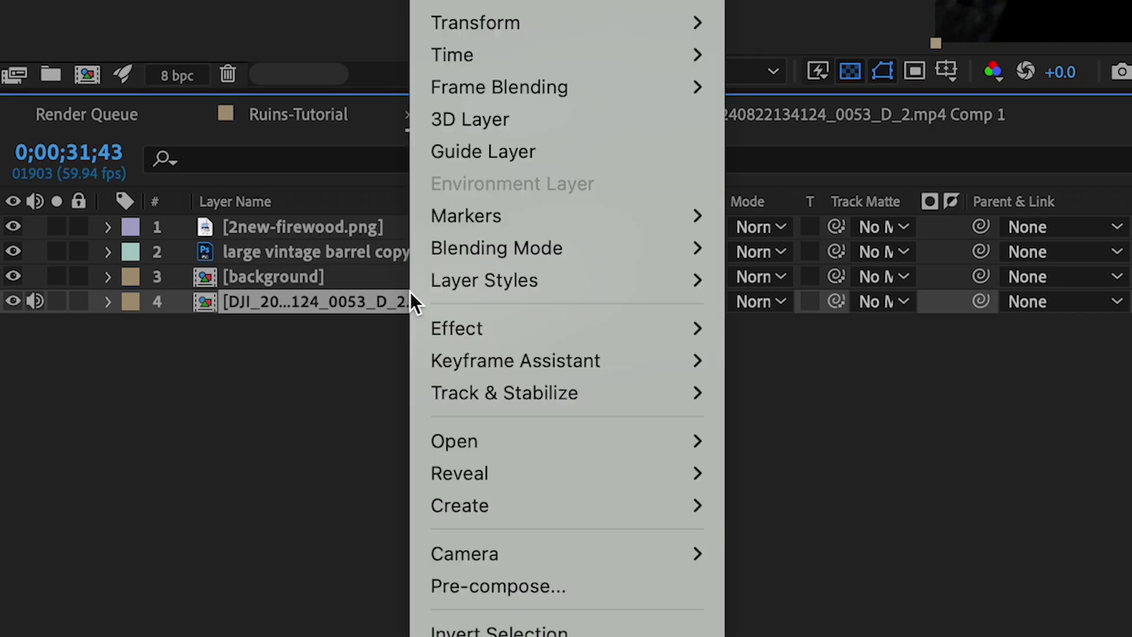
{"action": "mouse_move", "coordinate": [549, 399]}
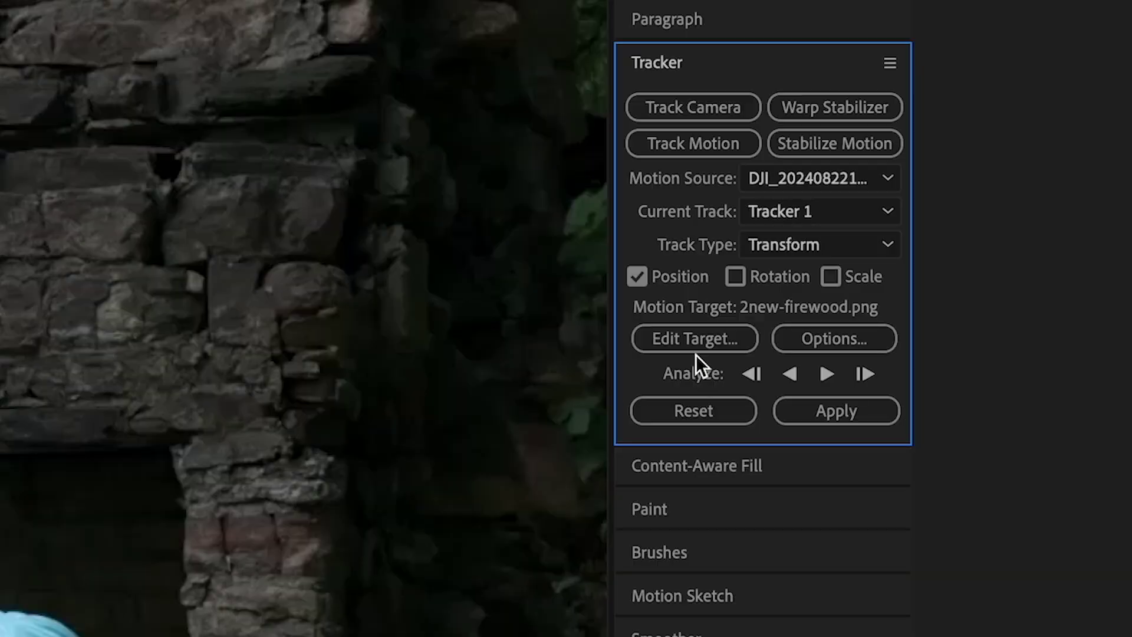
{"action": "left_click", "coordinate": [694, 348]}
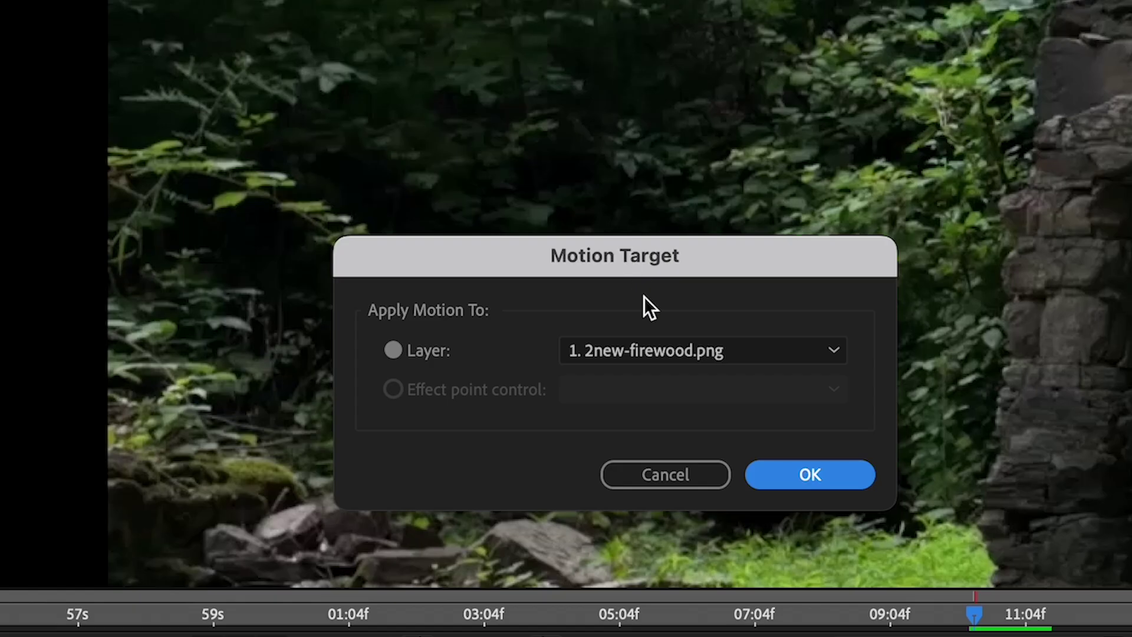
{"action": "left_click", "coordinate": [634, 354]}
{"action": "left_click", "coordinate": [636, 444]}
{"action": "left_click", "coordinate": [813, 472]}
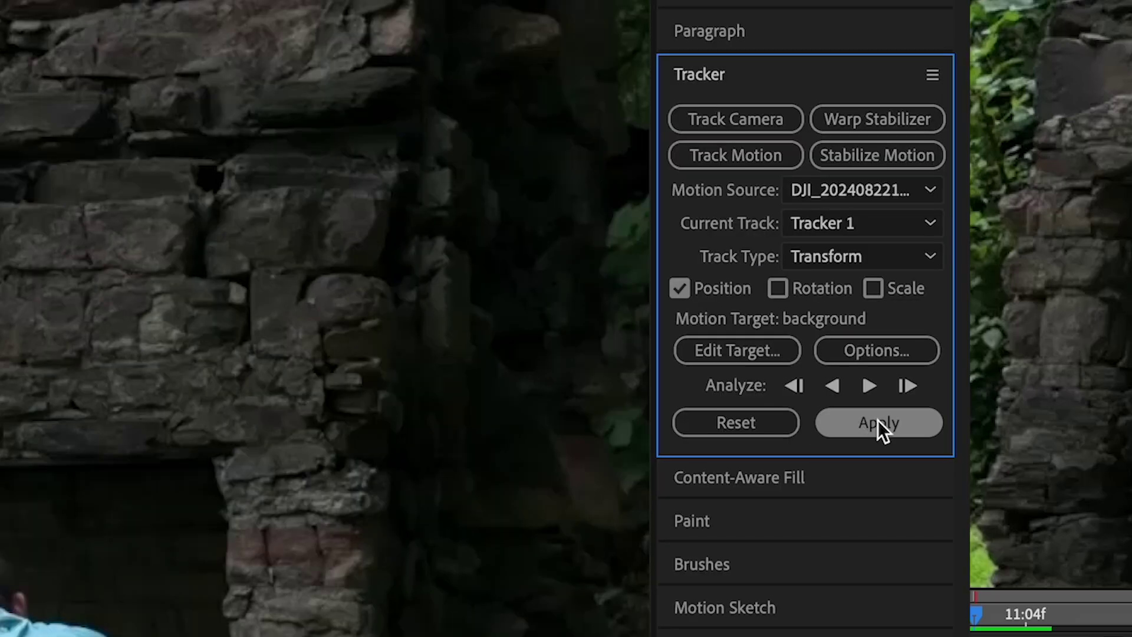
{"action": "left_click", "coordinate": [878, 421]}
{"action": "left_click", "coordinate": [759, 394]}
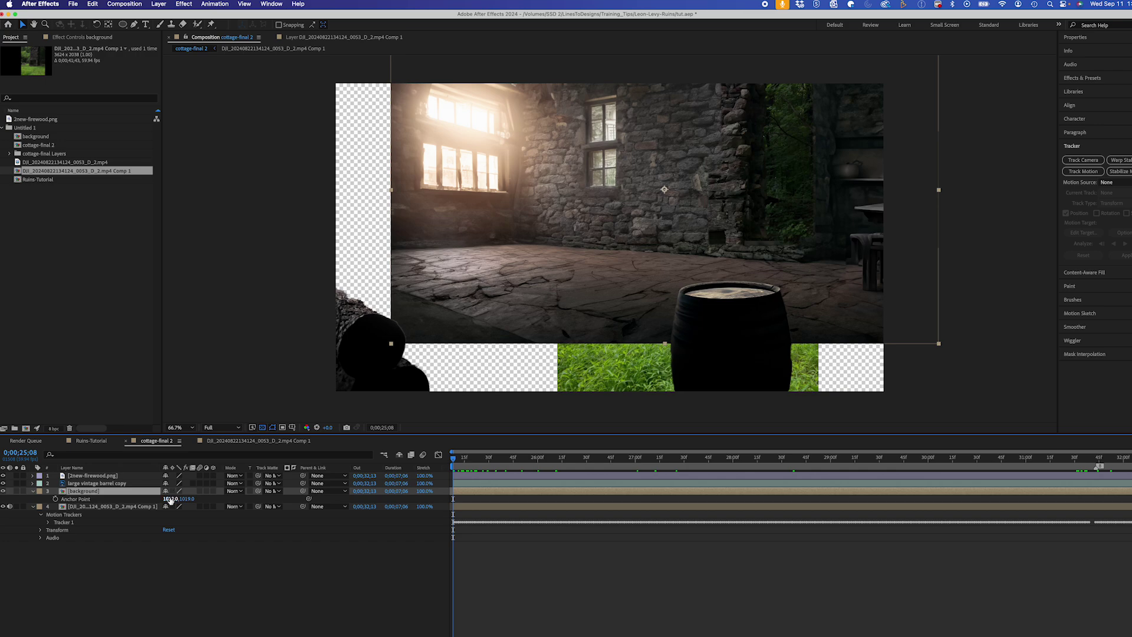
{"action": "left_click_drag", "start_coordinate": [171, 498], "coordinate": [225, 496]}
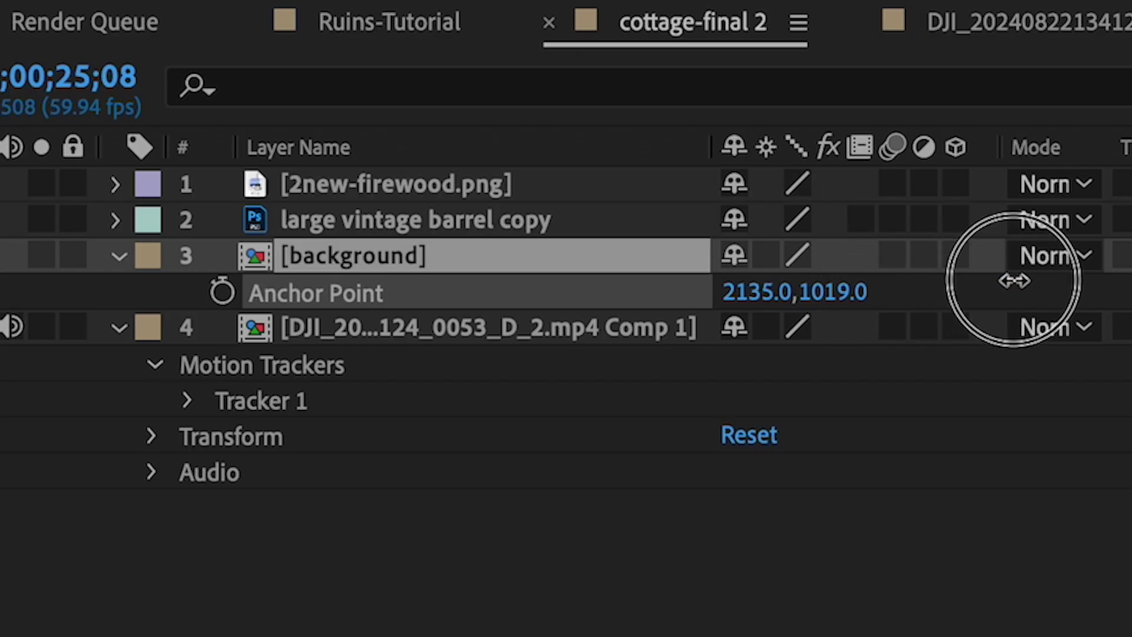
{"action": "left_click_drag", "start_coordinate": [1083, 268], "coordinate": [1129, 268]}
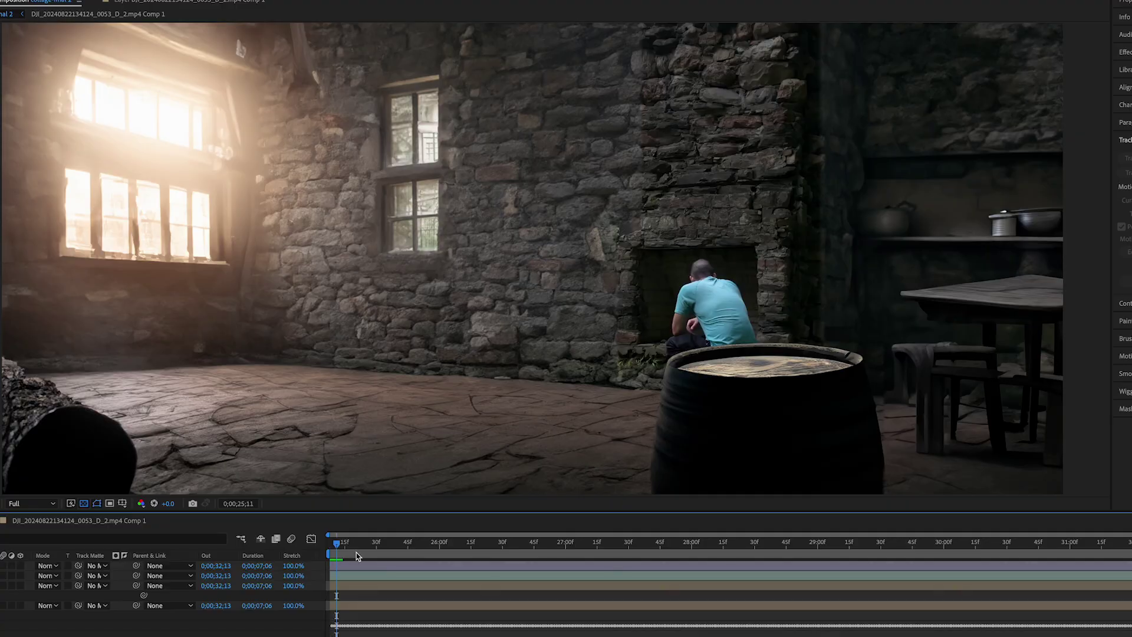
{"action": "left_click_drag", "start_coordinate": [356, 553], "coordinate": [564, 545]}
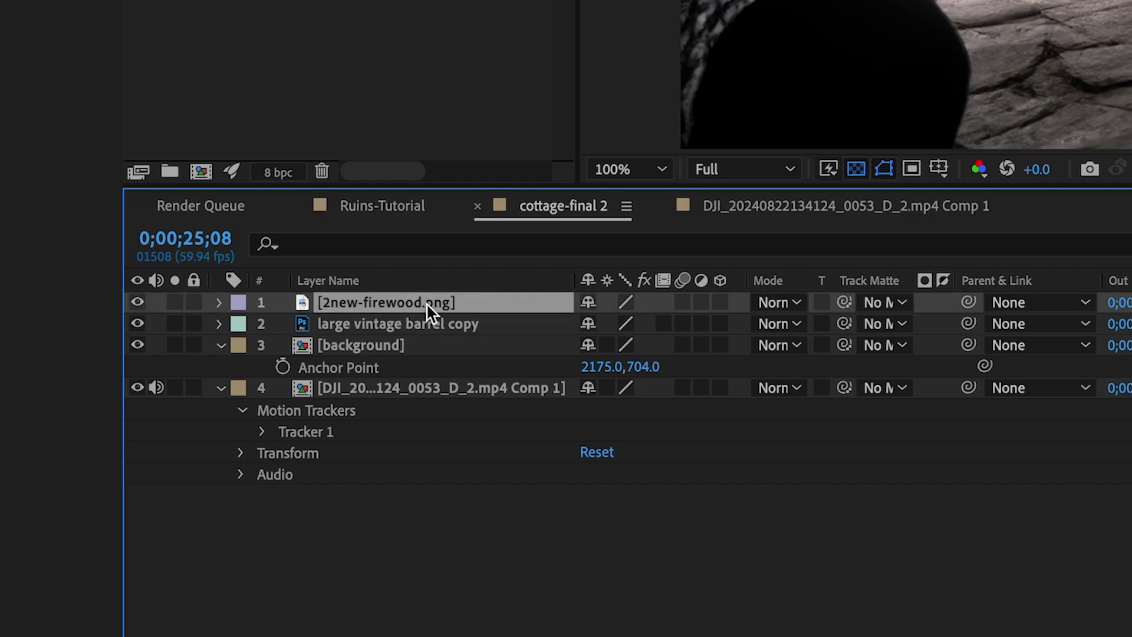
Step: Parent the firewood and barrel layers to background and review them across frames
{"action": "left_click", "coordinate": [462, 323], "text": "ctrl"}
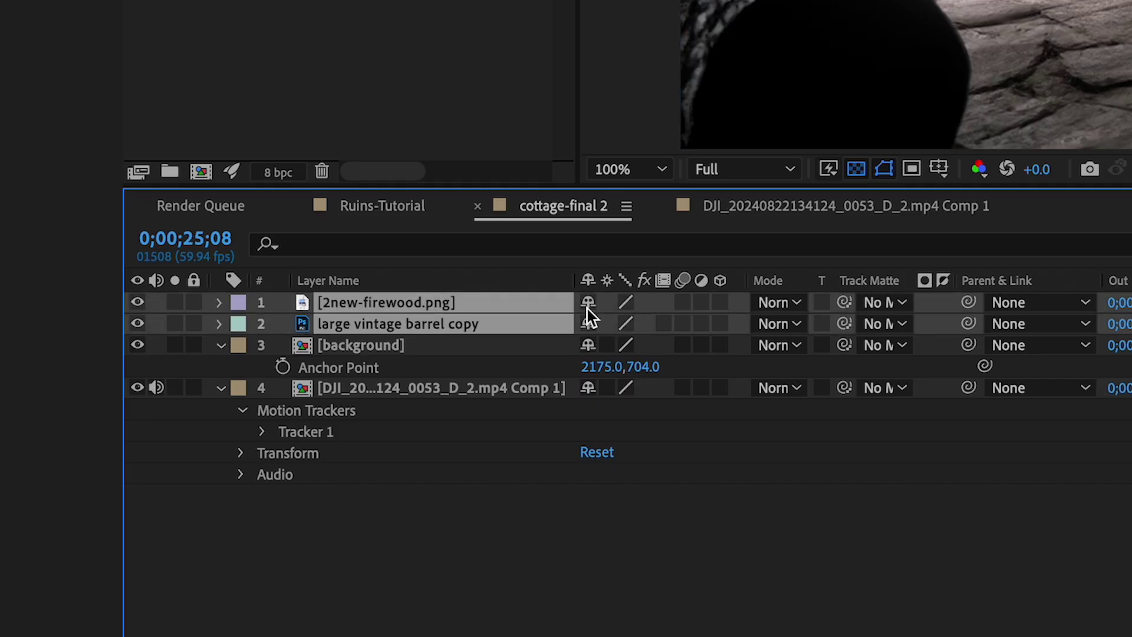
{"action": "left_click_drag", "start_coordinate": [813, 345], "coordinate": [814, 346]}
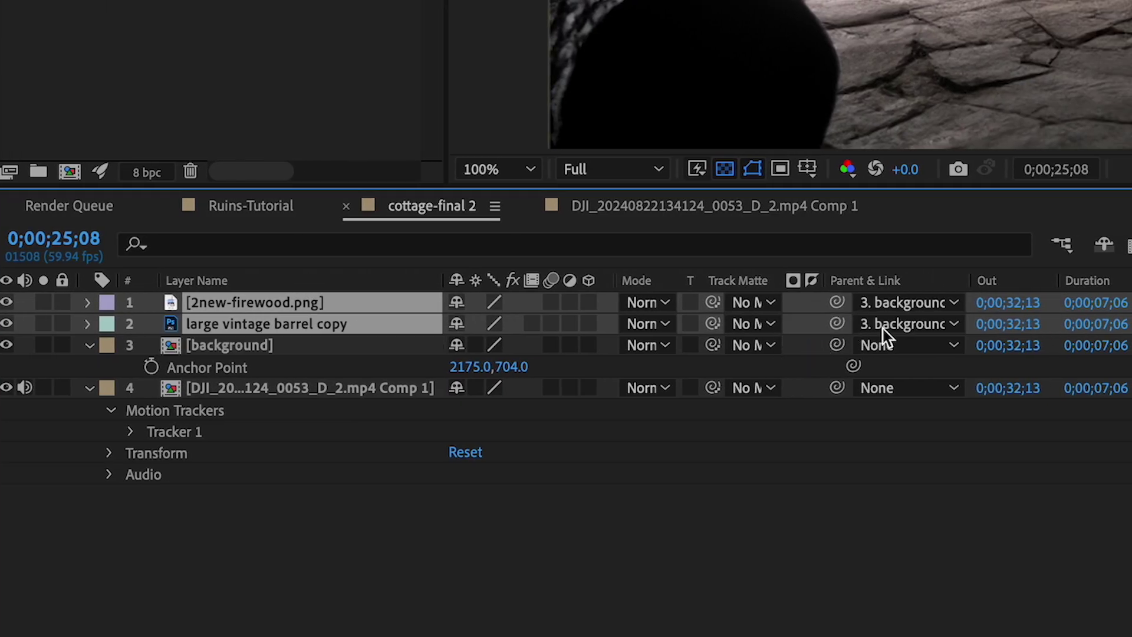
{"action": "left_click", "coordinate": [307, 387]}
{"action": "left_click_drag", "start_coordinate": [424, 574], "coordinate": [337, 586]}
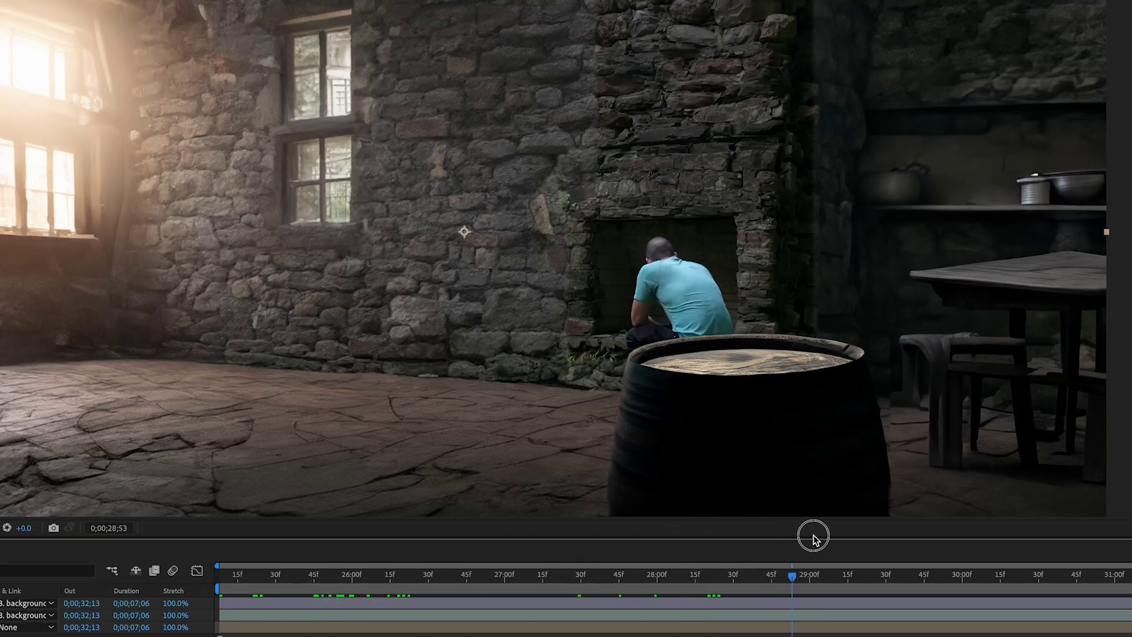
{"action": "left_click_drag", "start_coordinate": [812, 536], "coordinate": [606, 522]}
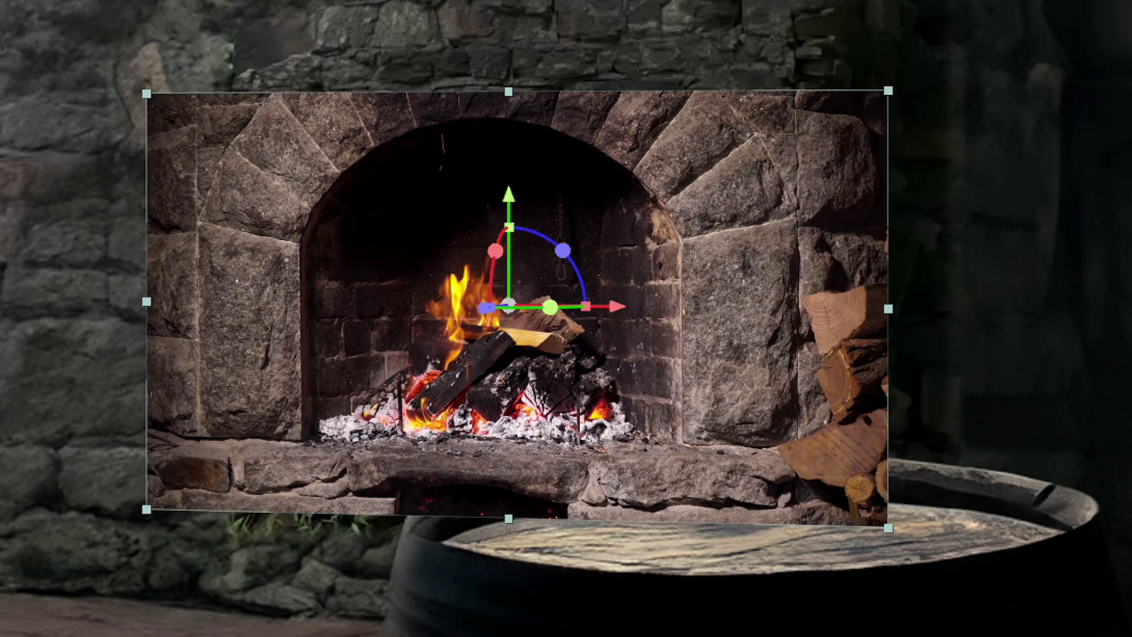
Step: Close the fire clip's mask around the fireplace arch and parent it to background
{"action": "left_click", "coordinate": [680, 155]}
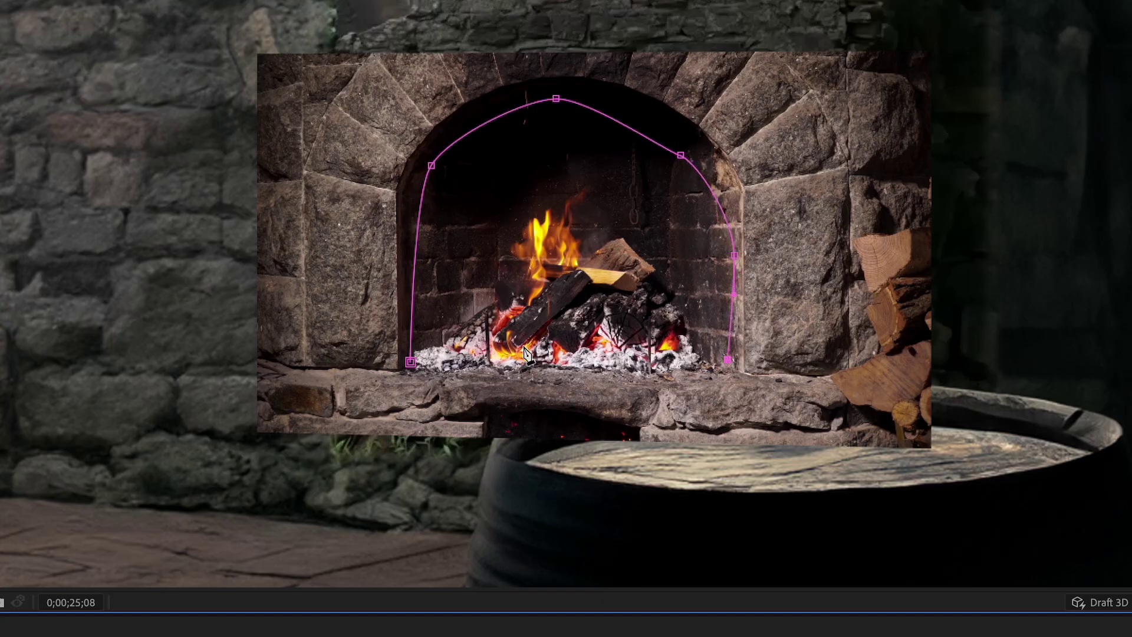
{"action": "left_click", "coordinate": [410, 361]}
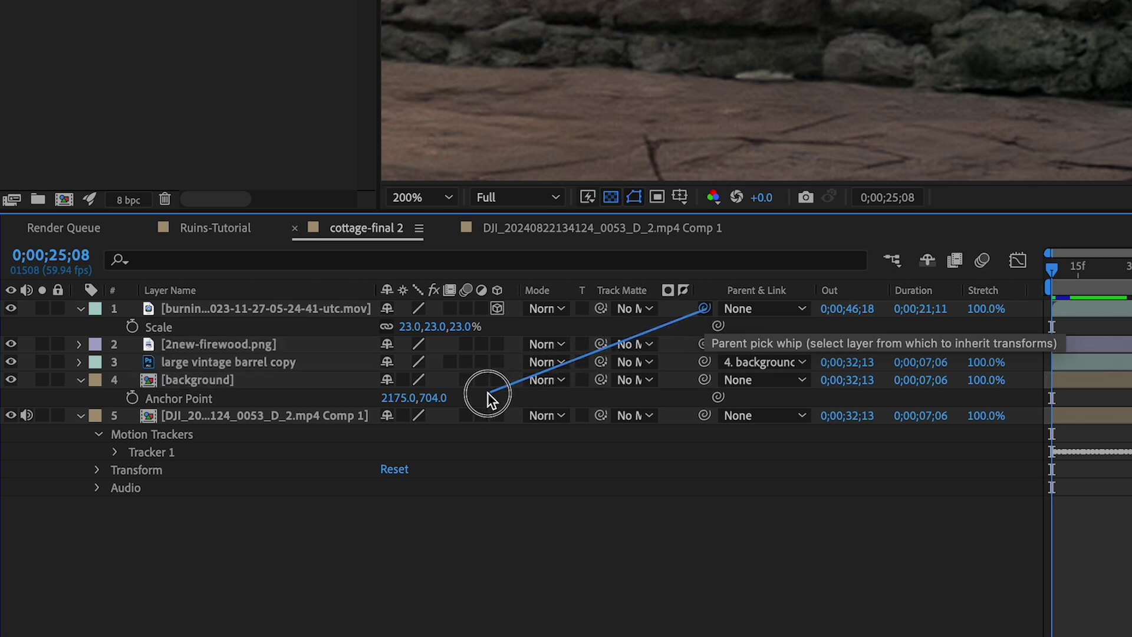
{"action": "left_click_drag", "start_coordinate": [487, 393], "coordinate": [477, 381]}
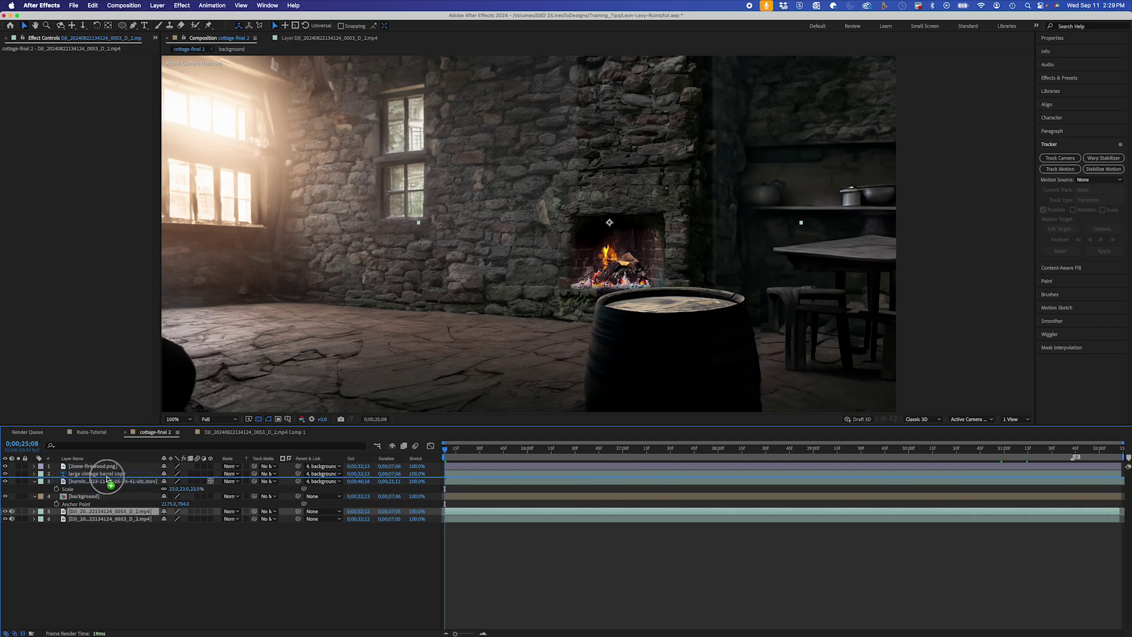
Step: Open the hiker footage for rotoscoping, then import rotoscoped-subject-layer.mov into the composition above the fire
{"action": "left_click_drag", "start_coordinate": [107, 478], "coordinate": [106, 478]}
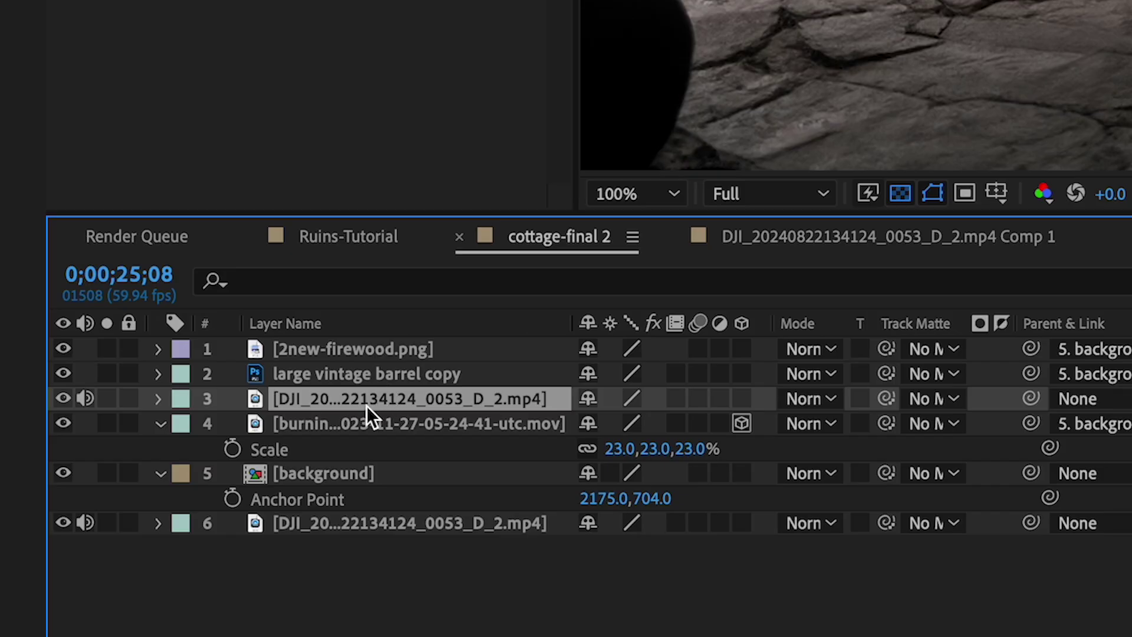
{"action": "double_click", "coordinate": [367, 405]}
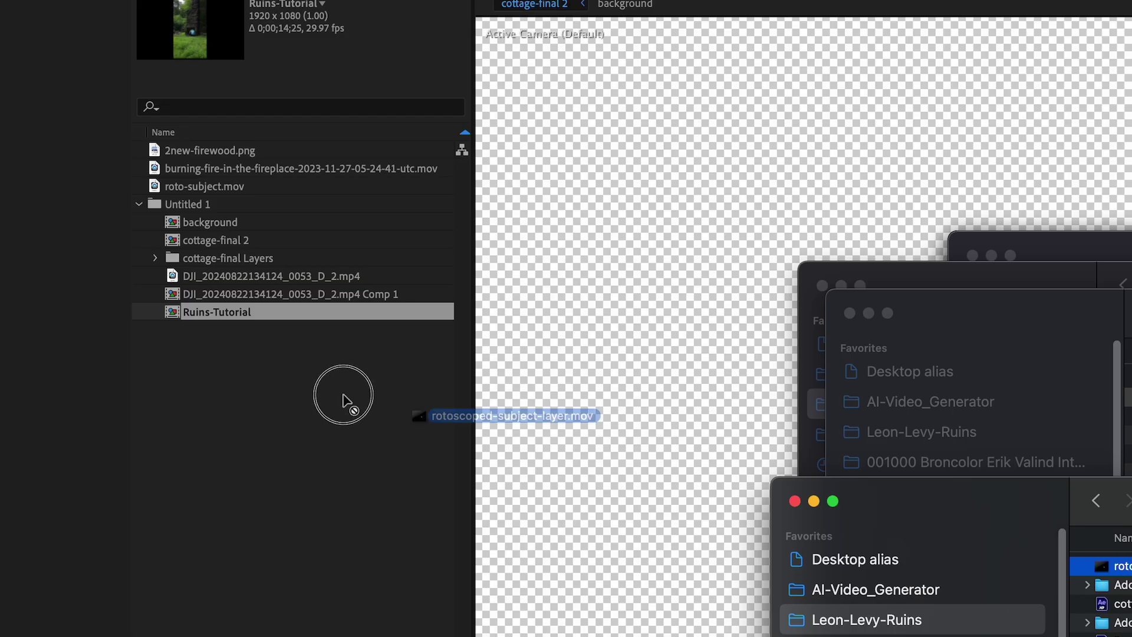
{"action": "left_click_drag", "start_coordinate": [349, 405], "coordinate": [255, 389]}
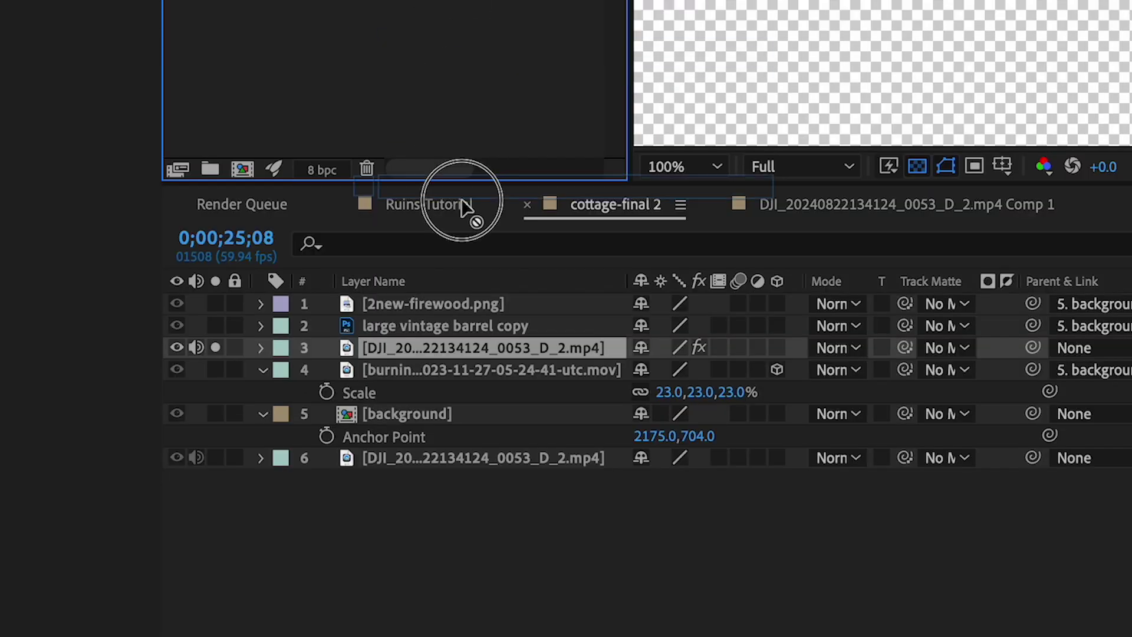
{"action": "left_click_drag", "start_coordinate": [463, 202], "coordinate": [409, 352]}
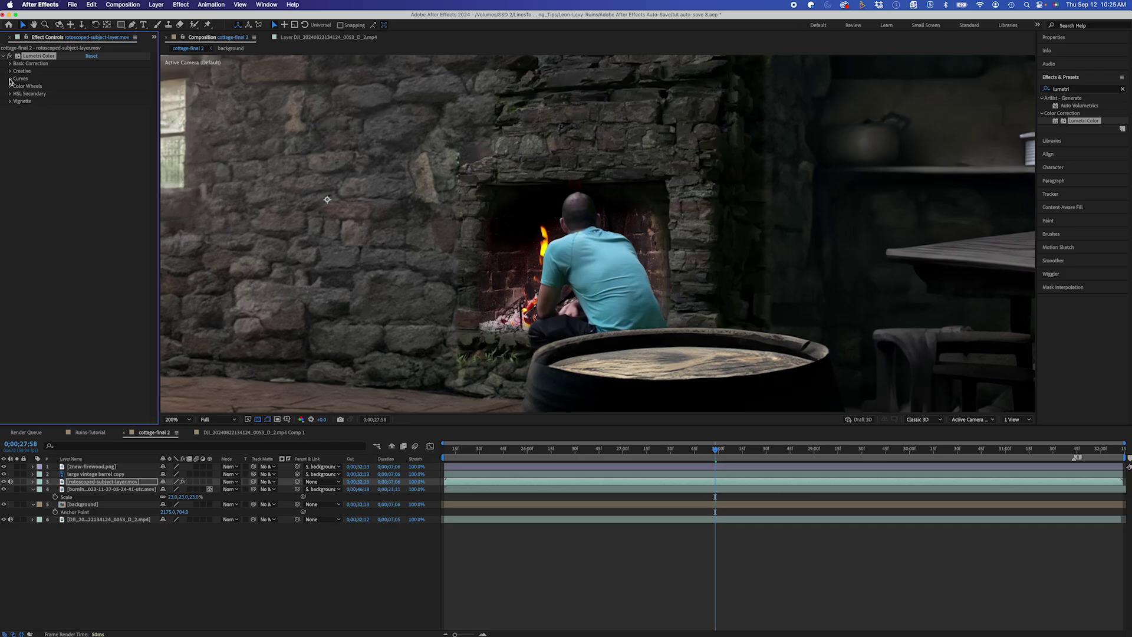
Step: Pull the cyan point to the bottom of the Lumetri Hue vs Sat curve to grey the shirt
{"action": "left_click", "coordinate": [10, 79]}
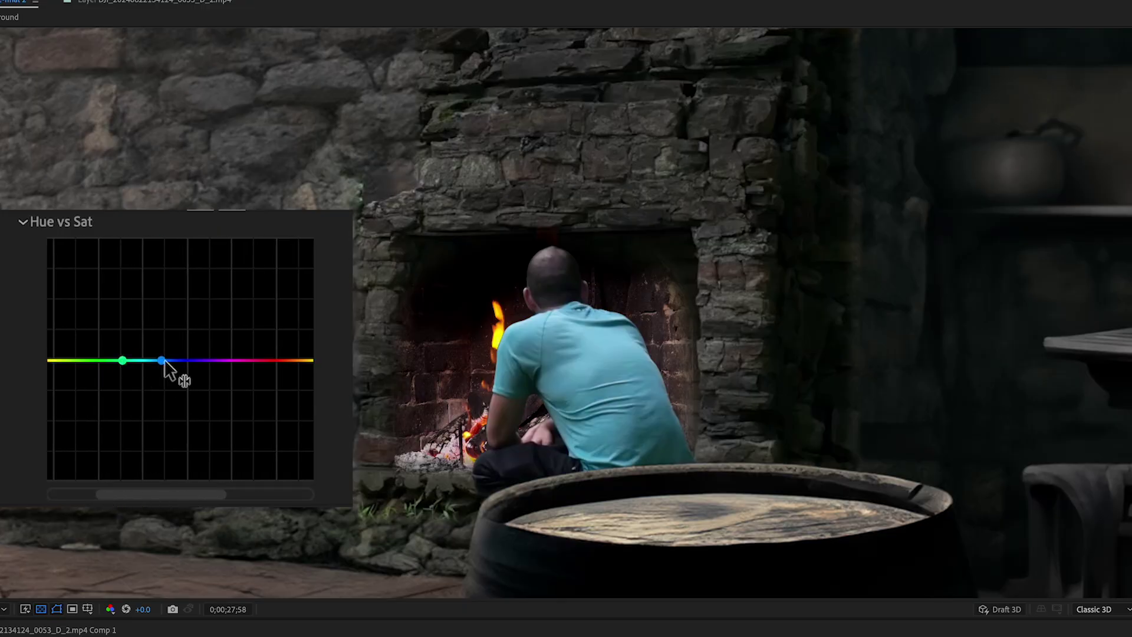
{"action": "left_click_drag", "start_coordinate": [164, 361], "coordinate": [154, 489]}
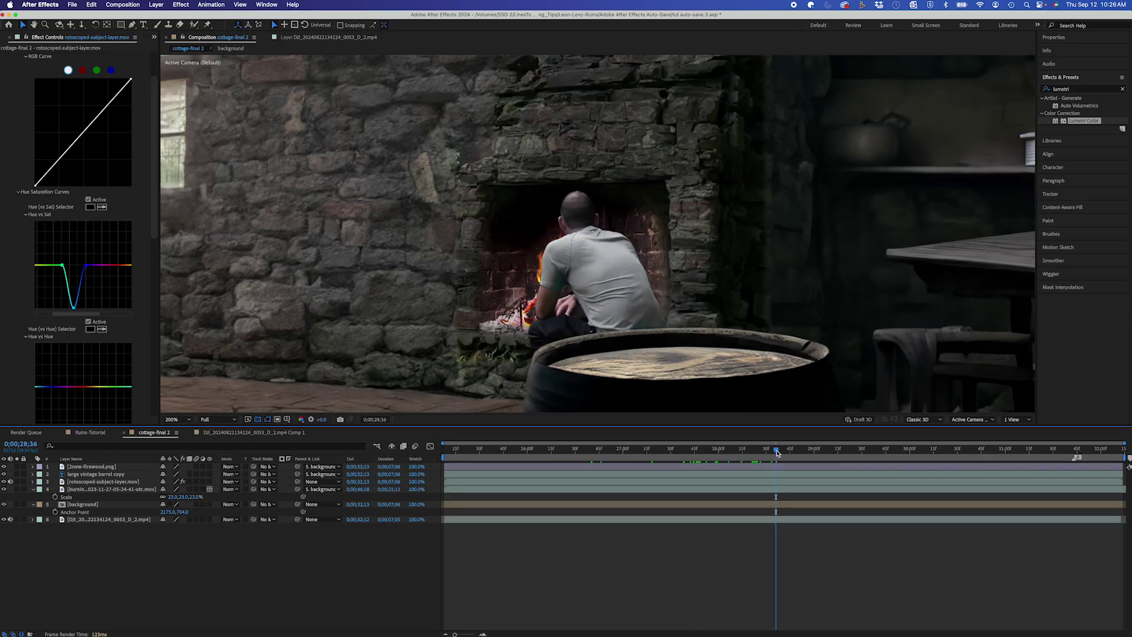
{"action": "scroll", "coordinate": [28, 123], "scroll_direction": "up", "scroll_amount": 3}
Step: Apply BCC Edge Lighting to the hiker with Light Direction 227° and Elevation 28
{"action": "left_click", "coordinate": [9, 57]}
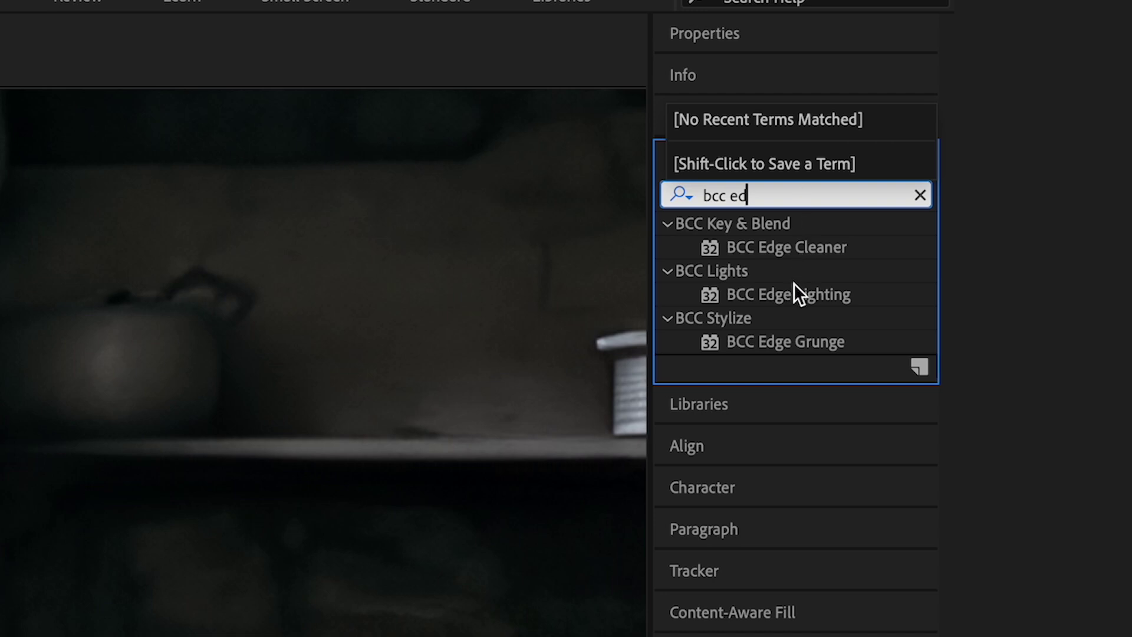
{"action": "left_click_drag", "start_coordinate": [794, 289], "coordinate": [345, 634]}
{"action": "left_click_drag", "start_coordinate": [344, 318], "coordinate": [345, 318]}
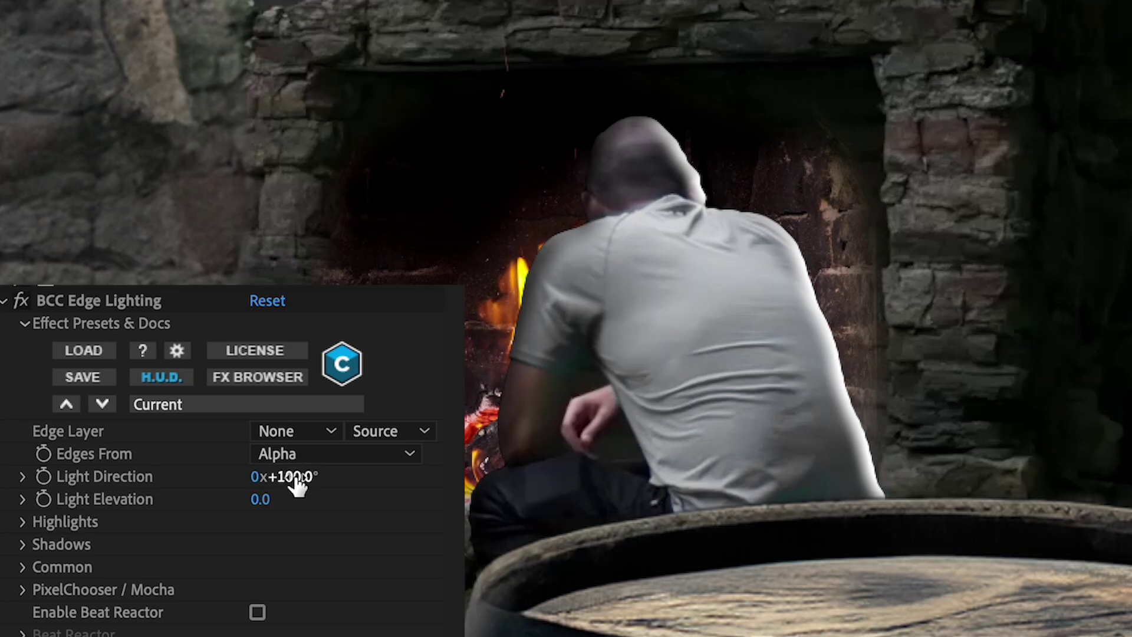
{"action": "left_click_drag", "start_coordinate": [292, 478], "coordinate": [495, 482]}
{"action": "left_click_drag", "start_coordinate": [259, 499], "coordinate": [430, 501]}
Step: Set the edge highlight to the fire's orange, Intensity 9, Post Blur 10
{"action": "left_click", "coordinate": [39, 522]}
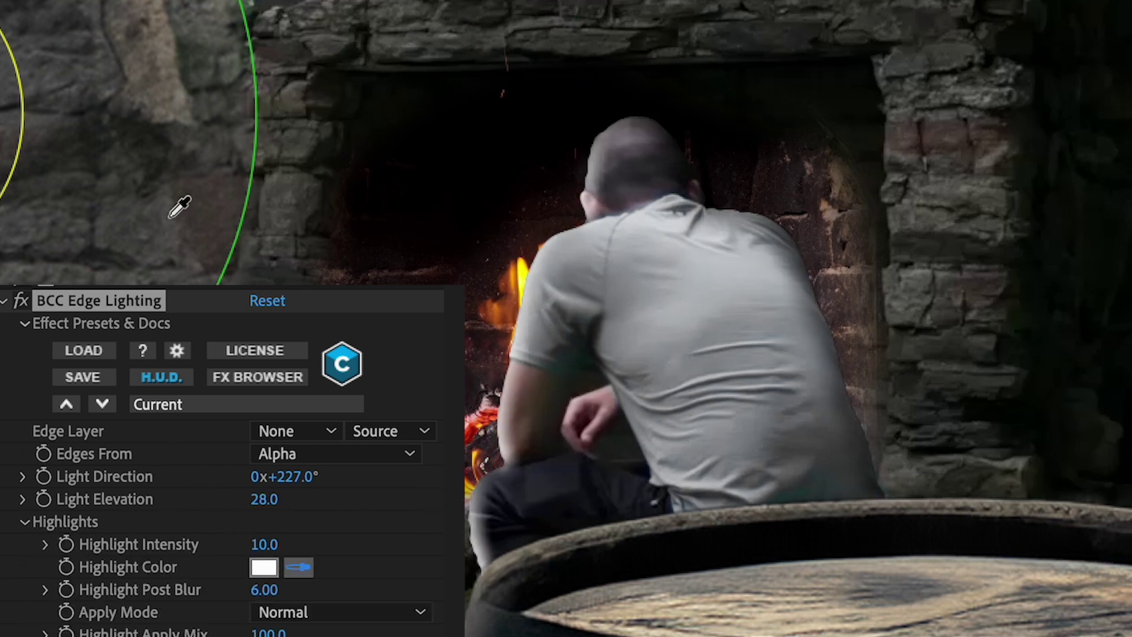
{"action": "left_click", "coordinate": [517, 282]}
{"action": "mouse_move", "coordinate": [264, 544]}
{"action": "left_mouse_down"}
{"action": "mouse_move", "coordinate": [285, 543]}
{"action": "mouse_move", "coordinate": [267, 555]}
{"action": "left_mouse_up"}
{"action": "mouse_move", "coordinate": [269, 598]}
{"action": "left_mouse_down"}
{"action": "mouse_move", "coordinate": [280, 598]}
{"action": "mouse_move", "coordinate": [268, 597]}
{"action": "left_mouse_up"}
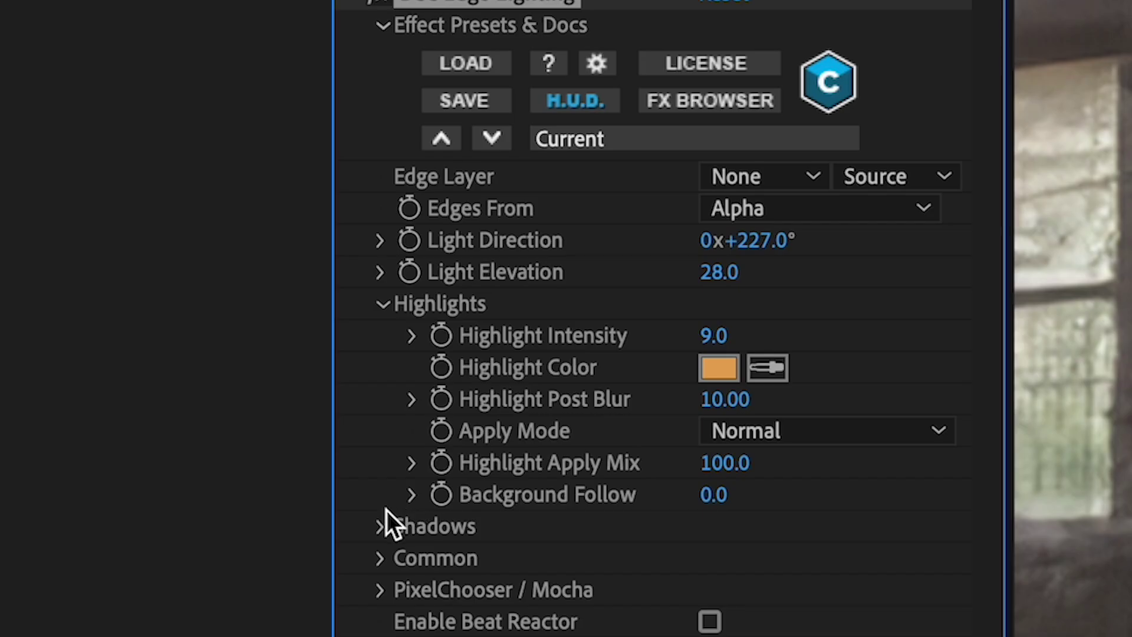
Step: Add a wiggle(7,5) expression to Highlight Intensity so the rim light flickers
{"action": "left_click", "coordinate": [442, 336]}
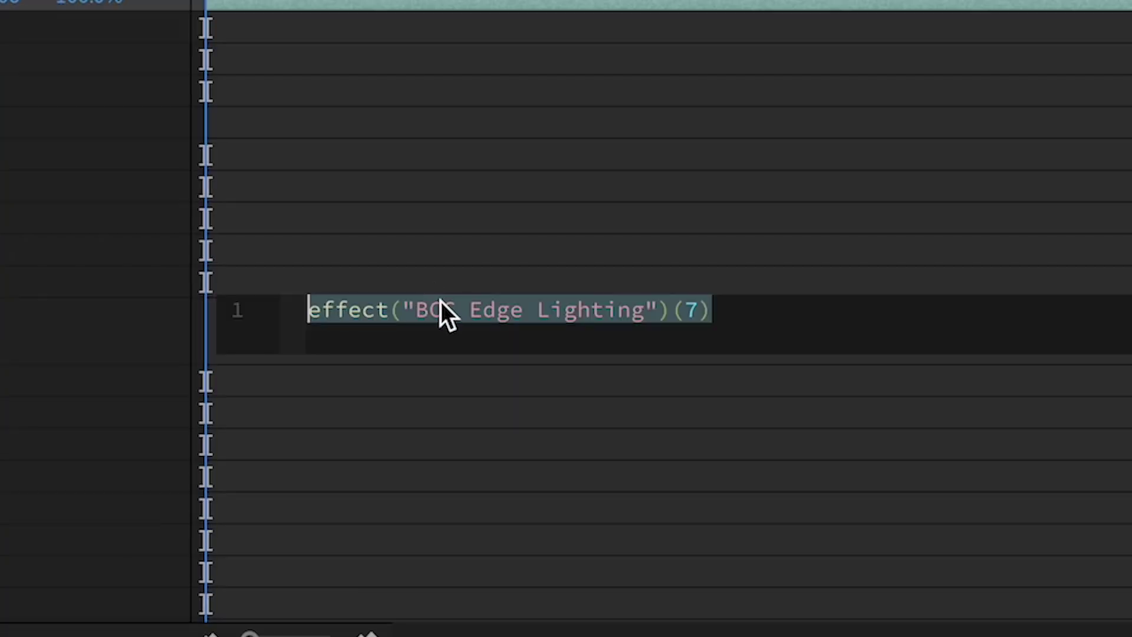
{"action": "type", "text": "wiggle"}
{"action": "key", "text": "Return"}
{"action": "type", "text": "7,5"}
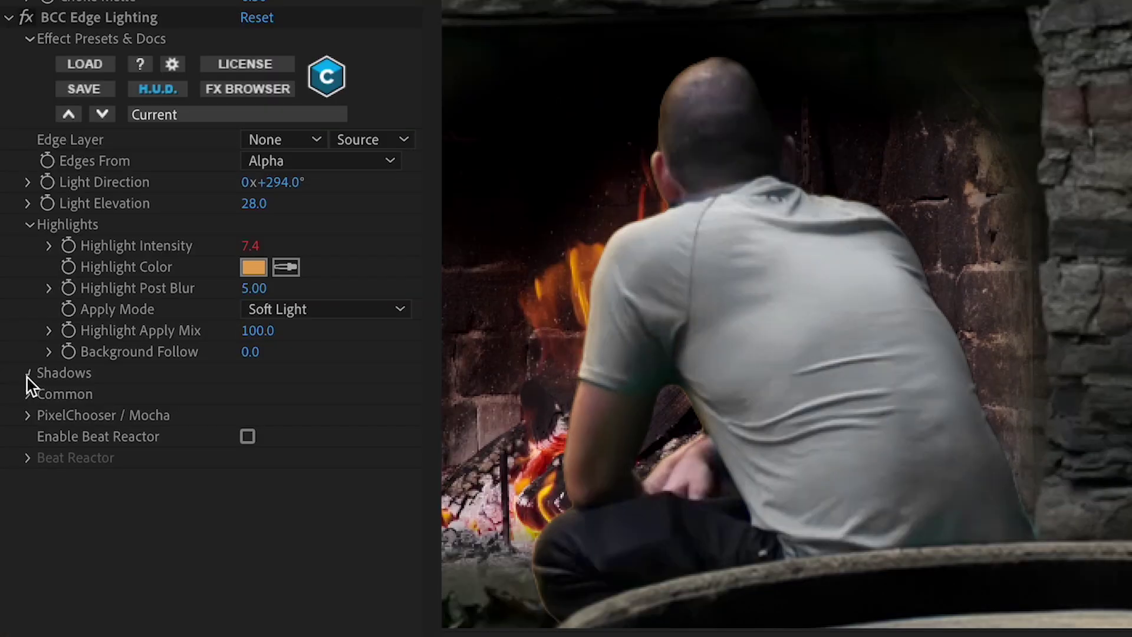
Step: Set the edge Shadow Intensity to 39.60 and Post Blur to 80, then duplicate the fire layer
{"action": "left_click", "coordinate": [28, 375]}
{"action": "left_click_drag", "start_coordinate": [248, 396], "coordinate": [654, 396]}
{"action": "left_click_drag", "start_coordinate": [268, 445], "coordinate": [404, 460]}
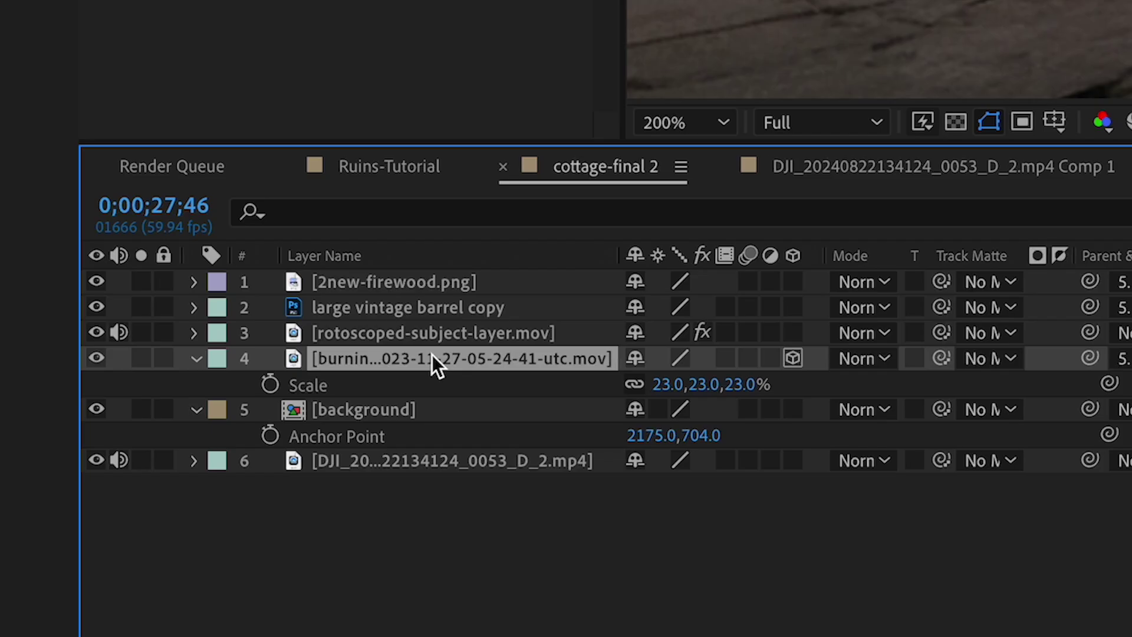
{"action": "key", "text": "ctrl+d"}
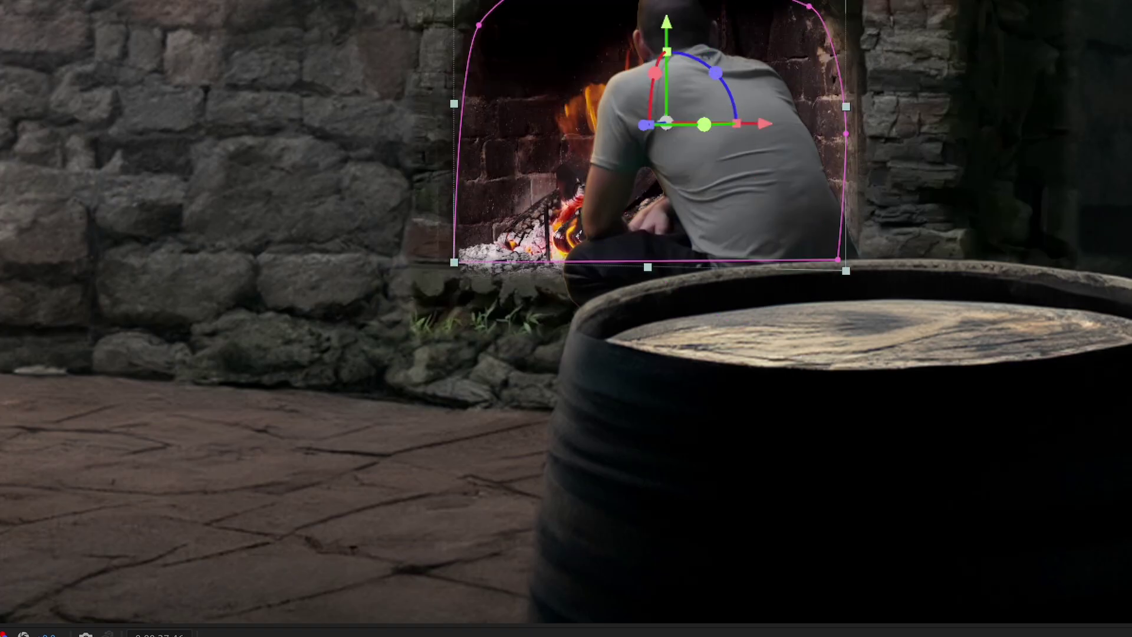
Step: Rotate the fire copy 90° flat, lower it onto the floor and enlarge it
{"action": "left_click_drag", "start_coordinate": [684, 89], "coordinate": [407, 590]}
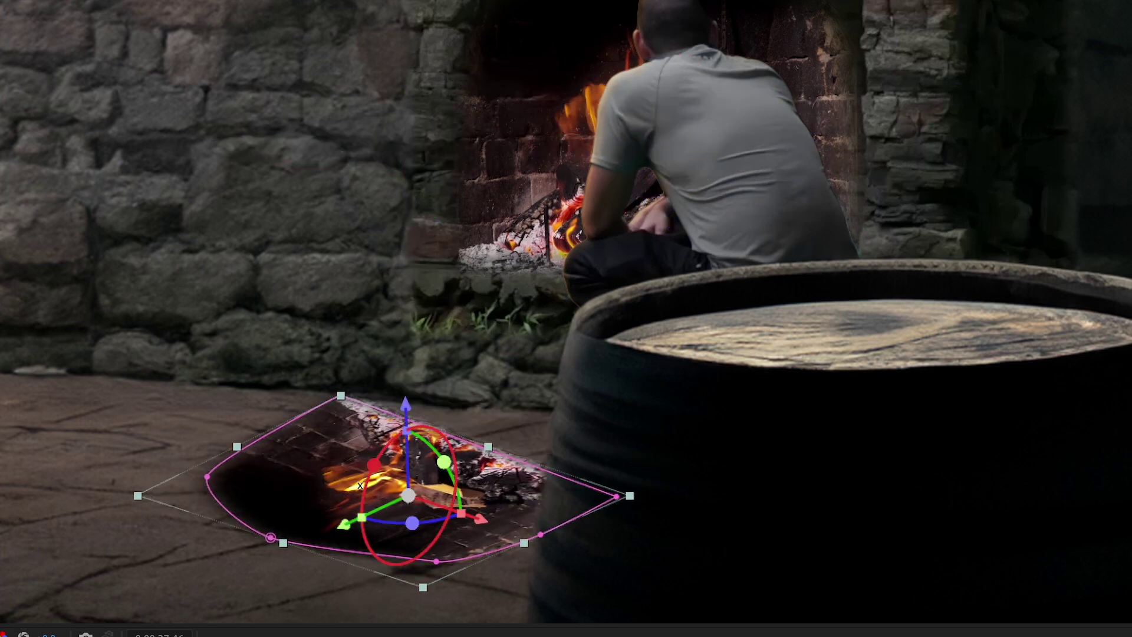
{"action": "left_click_drag", "start_coordinate": [341, 412], "coordinate": [299, 396]}
{"action": "key", "text": "ctrl+shift+a"}
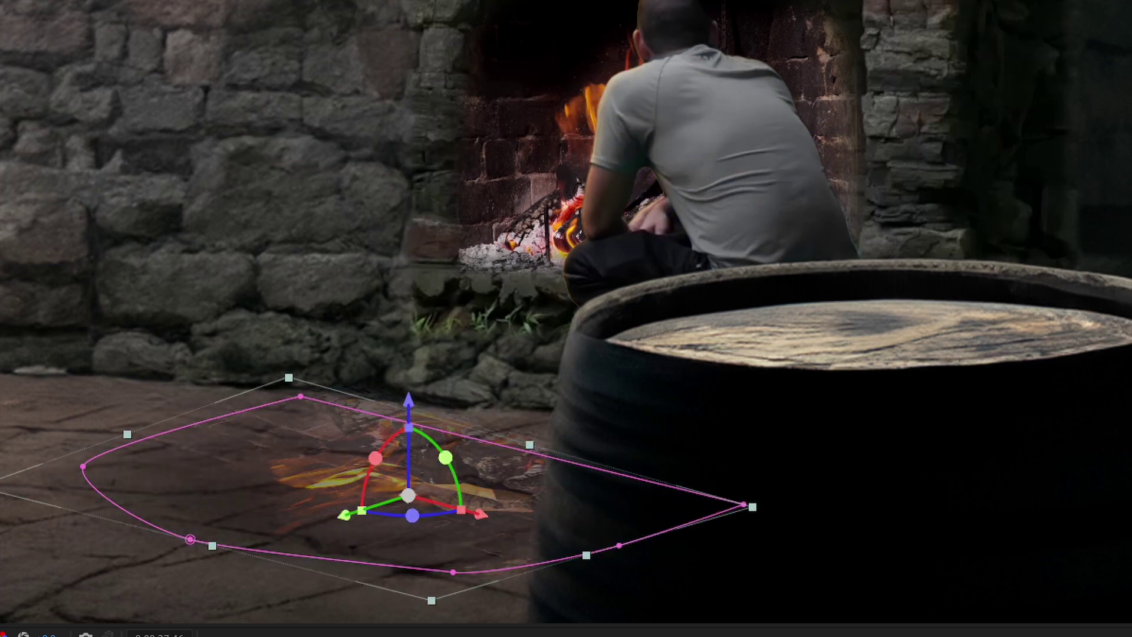
{"action": "key", "text": "ctrl+shift+a"}
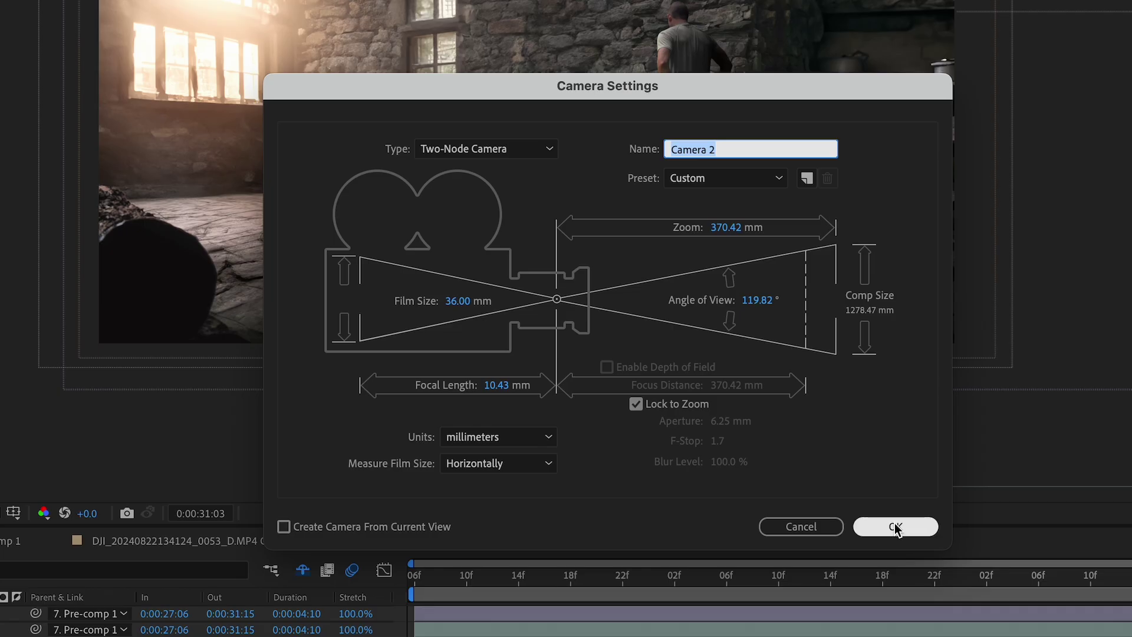
Step: Create a two-node camera and pull it back along its depth from the cottage scene
{"action": "left_click", "coordinate": [894, 528]}
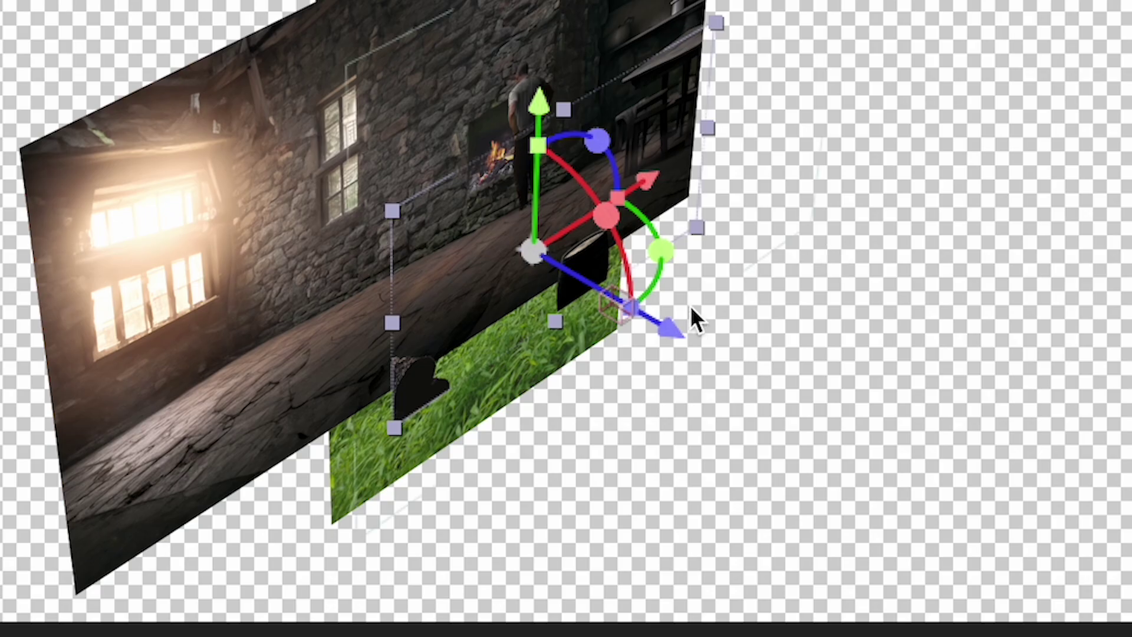
{"action": "left_click_drag", "start_coordinate": [690, 316], "coordinate": [897, 462]}
{"action": "key", "text": "ctrl+z"}
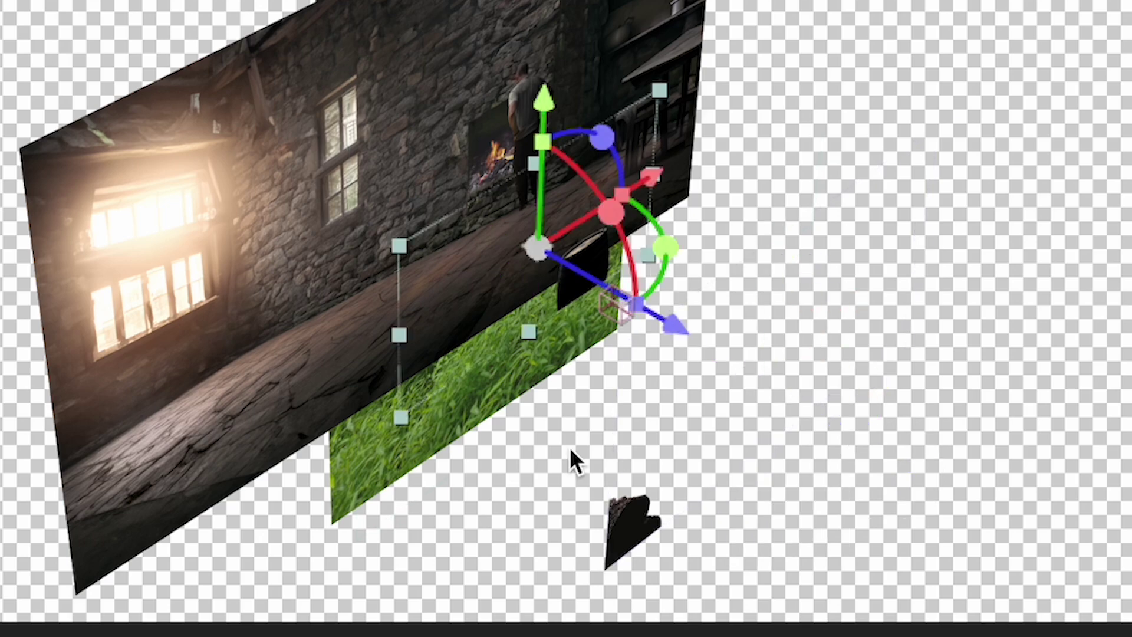
{"action": "left_click_drag", "start_coordinate": [675, 323], "coordinate": [813, 405]}
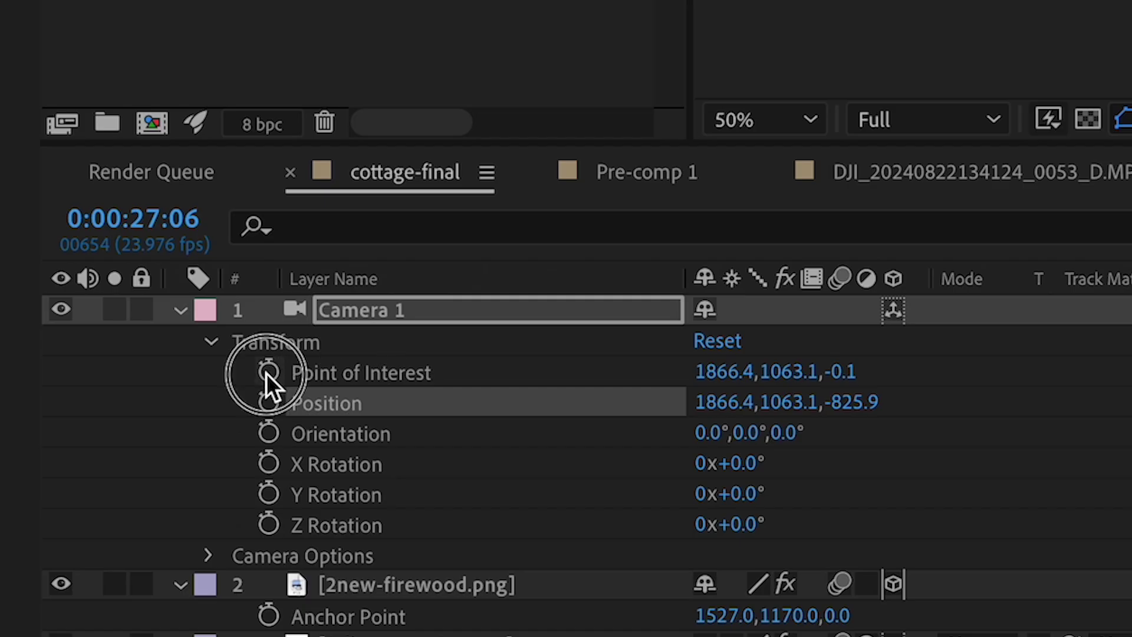
Step: Keyframe the camera's Point of Interest and Position, then dolly it closer to the hiker
{"action": "left_click", "coordinate": [268, 372]}
{"action": "left_click", "coordinate": [267, 403]}
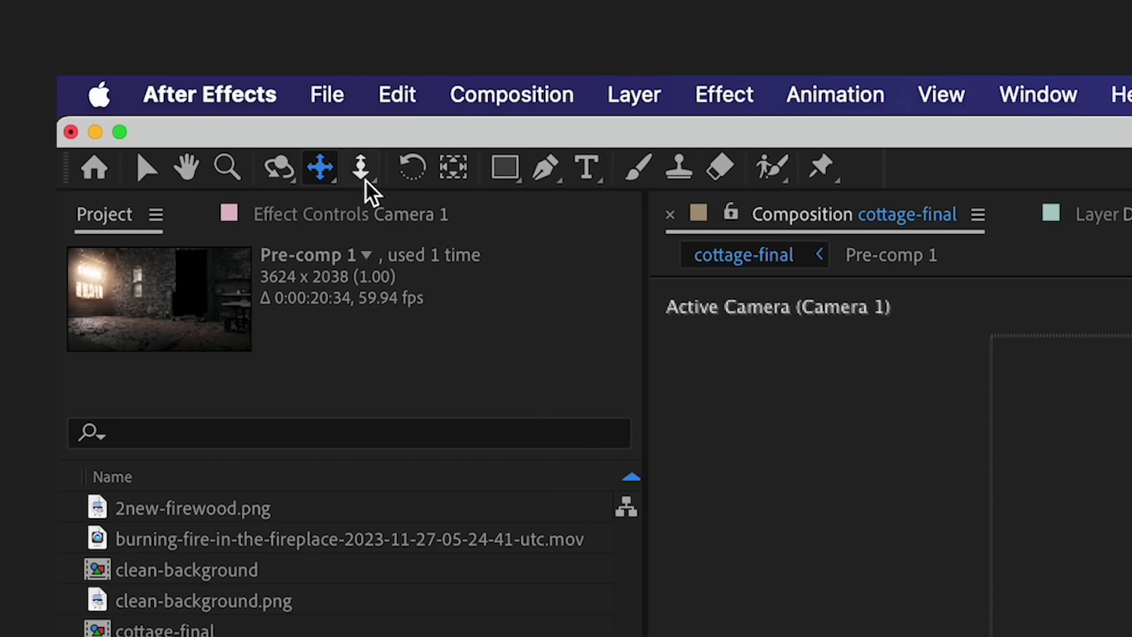
{"action": "left_click", "coordinate": [366, 179]}
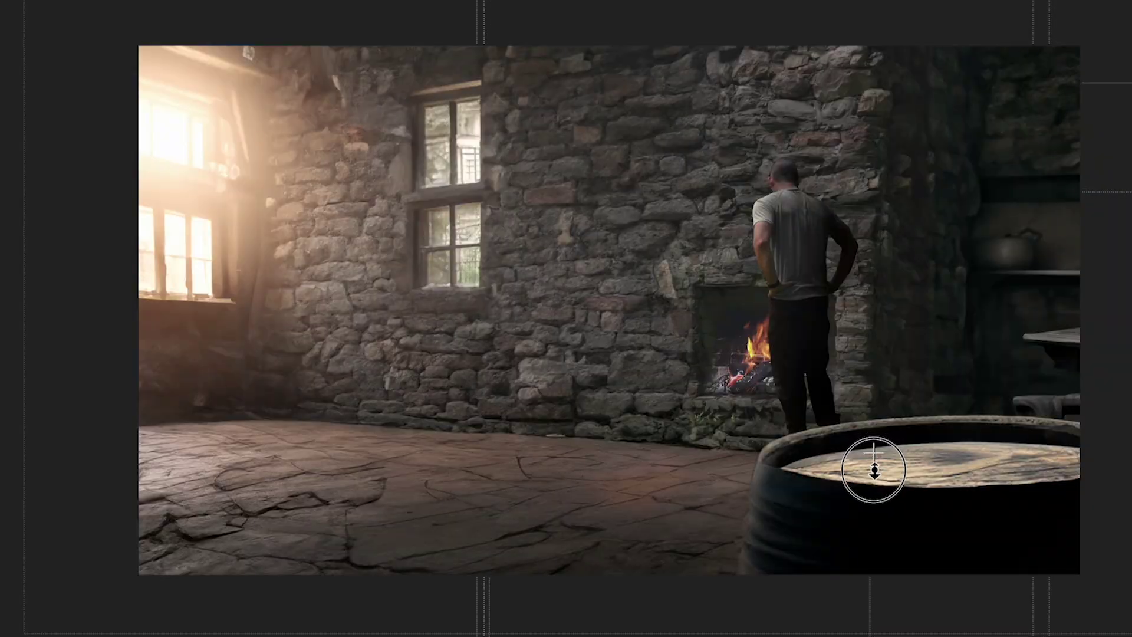
{"action": "left_click_drag", "start_coordinate": [634, 288], "coordinate": [633, 302]}
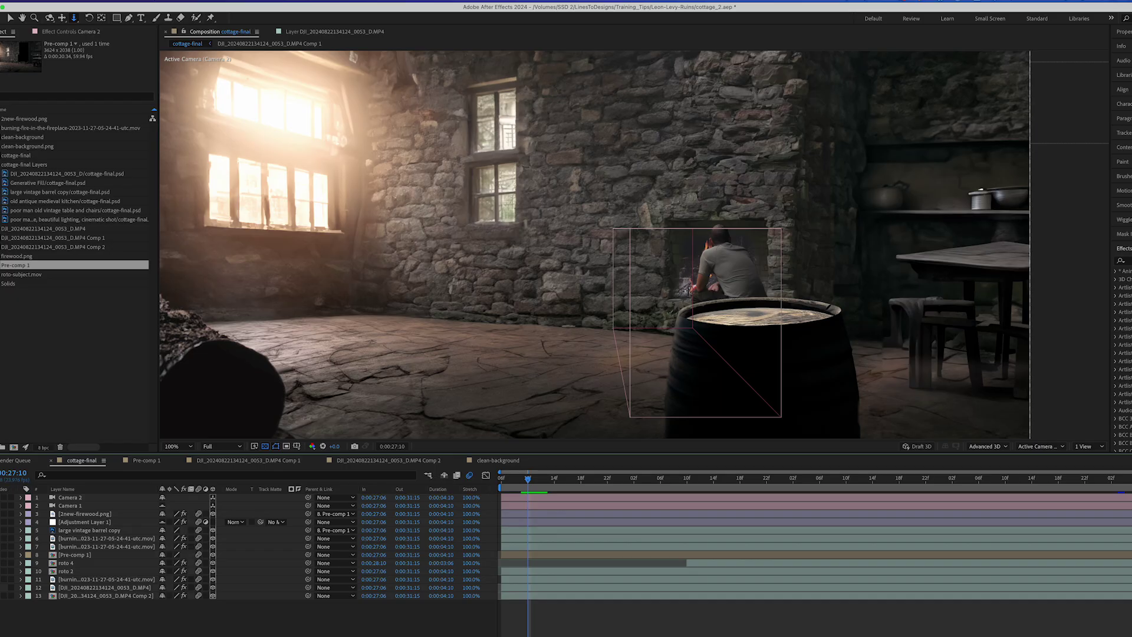